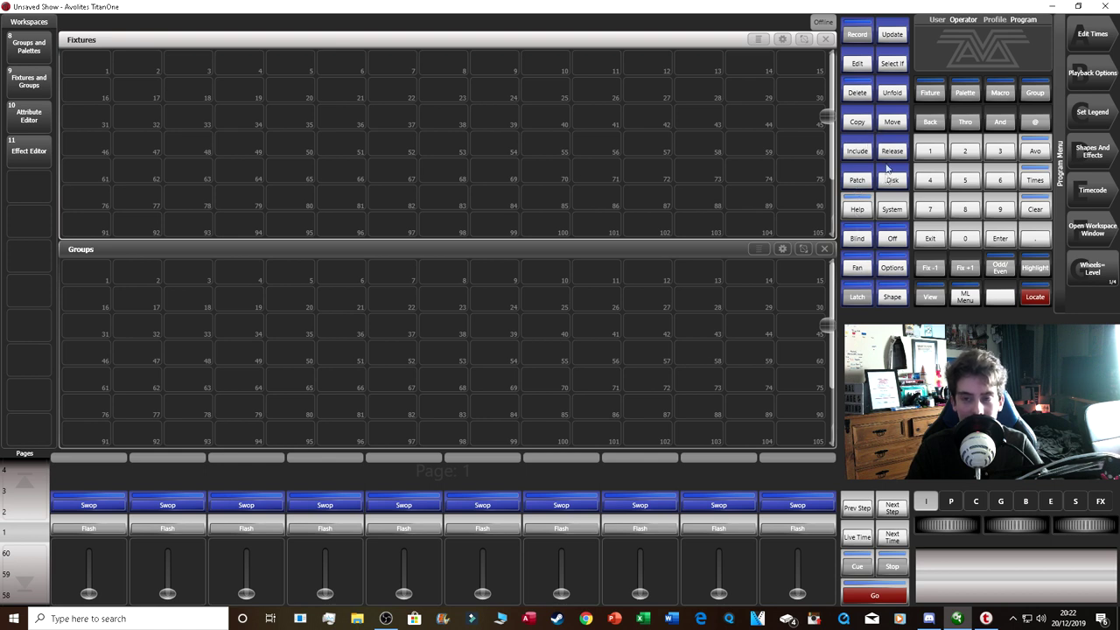
{"action": "left_click", "coordinate": [857, 35]}
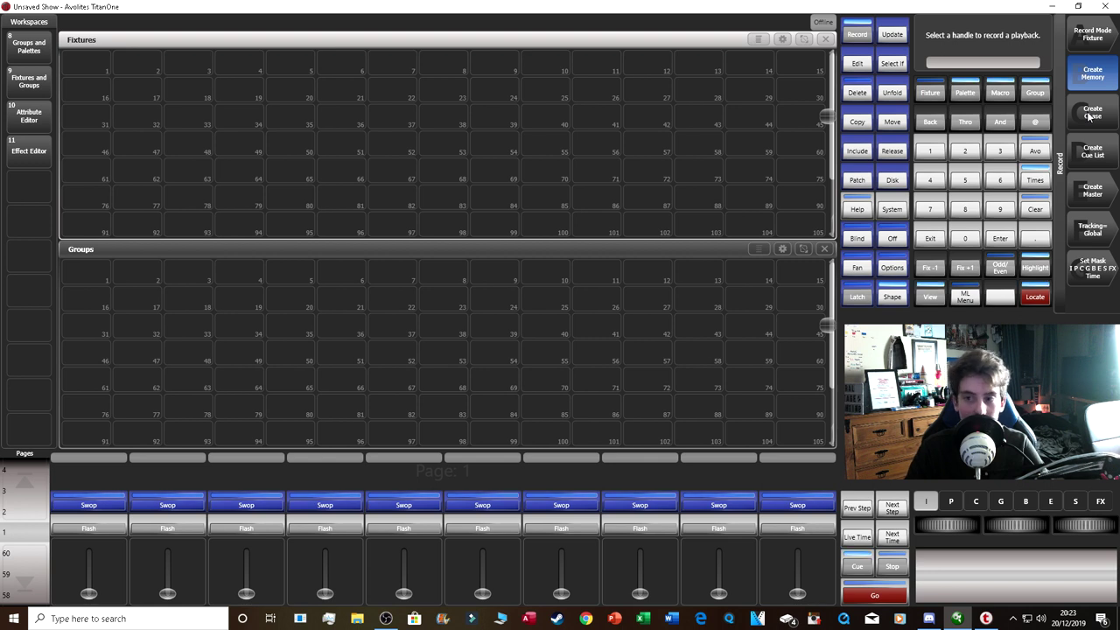
{"action": "left_click", "coordinate": [1094, 192]}
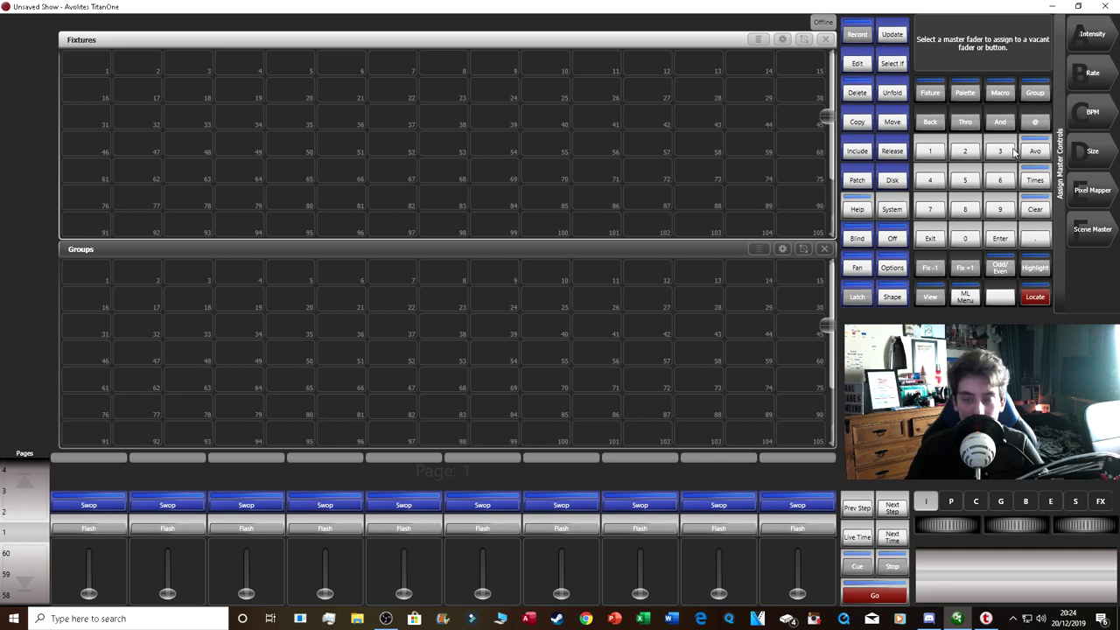
{"action": "left_click", "coordinate": [939, 236]}
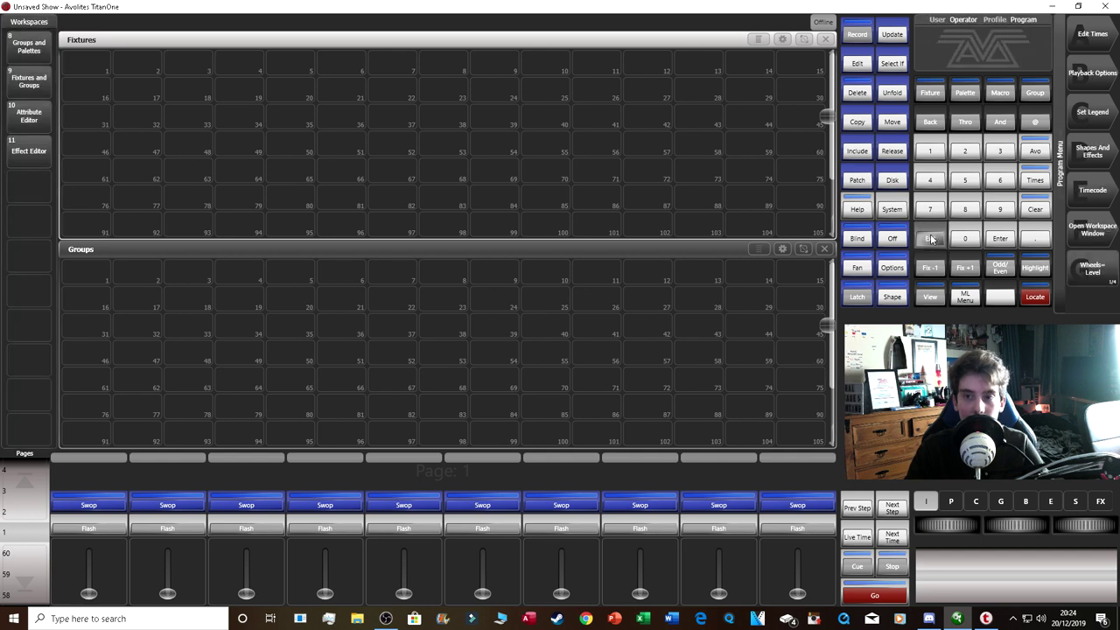
{"action": "left_click", "coordinate": [891, 35]}
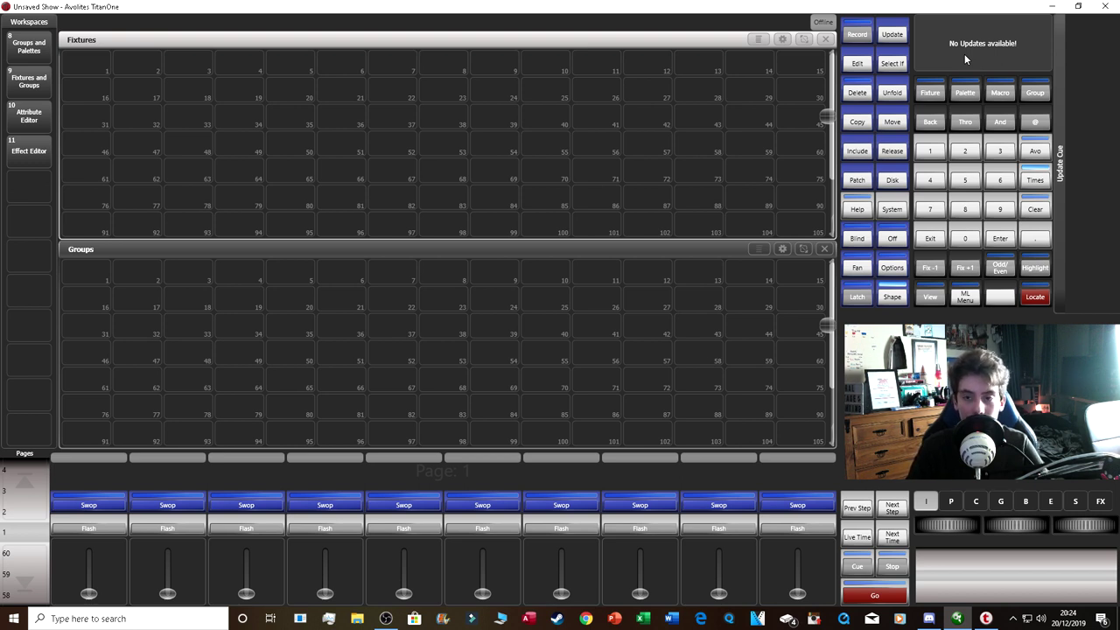
{"action": "left_click", "coordinate": [940, 237]}
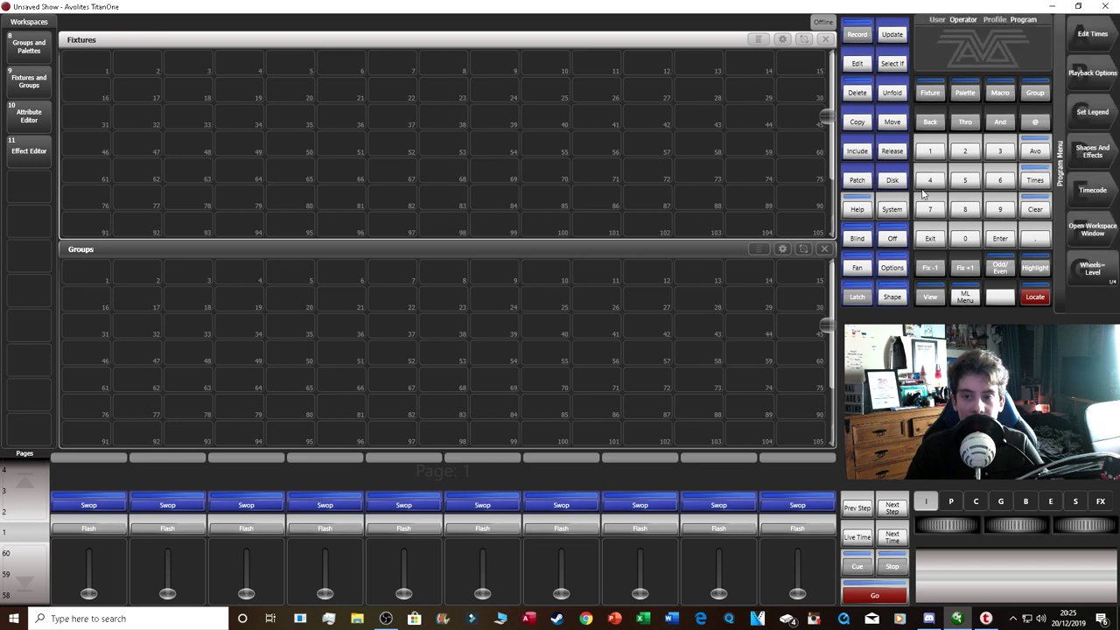
{"action": "left_click", "coordinate": [866, 65]}
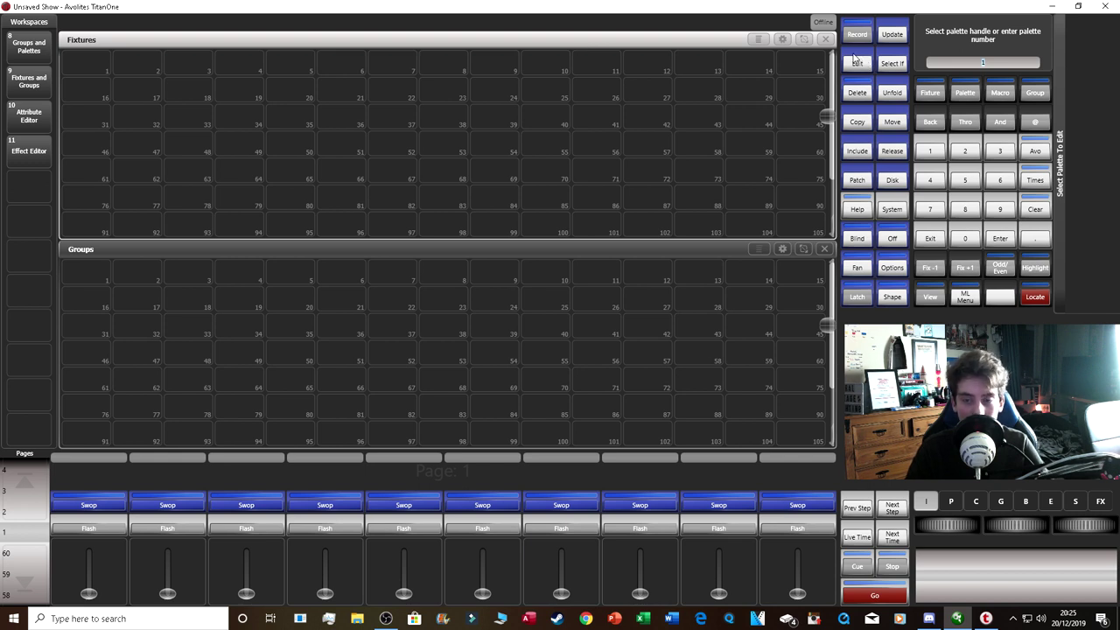
{"action": "left_click", "coordinate": [930, 234]}
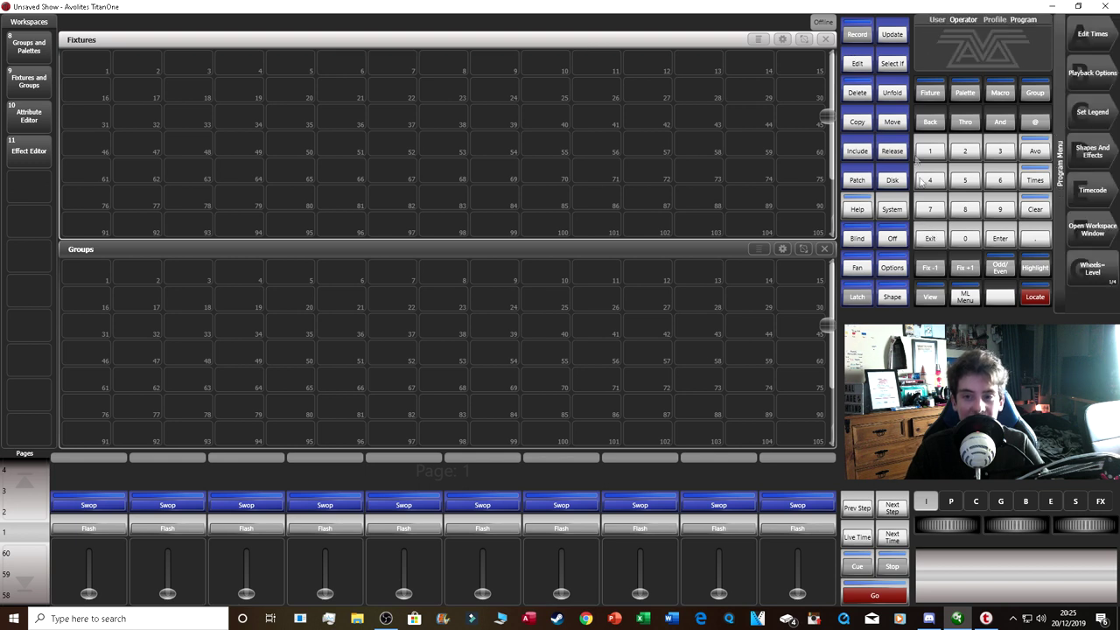
{"action": "left_click", "coordinate": [858, 95]}
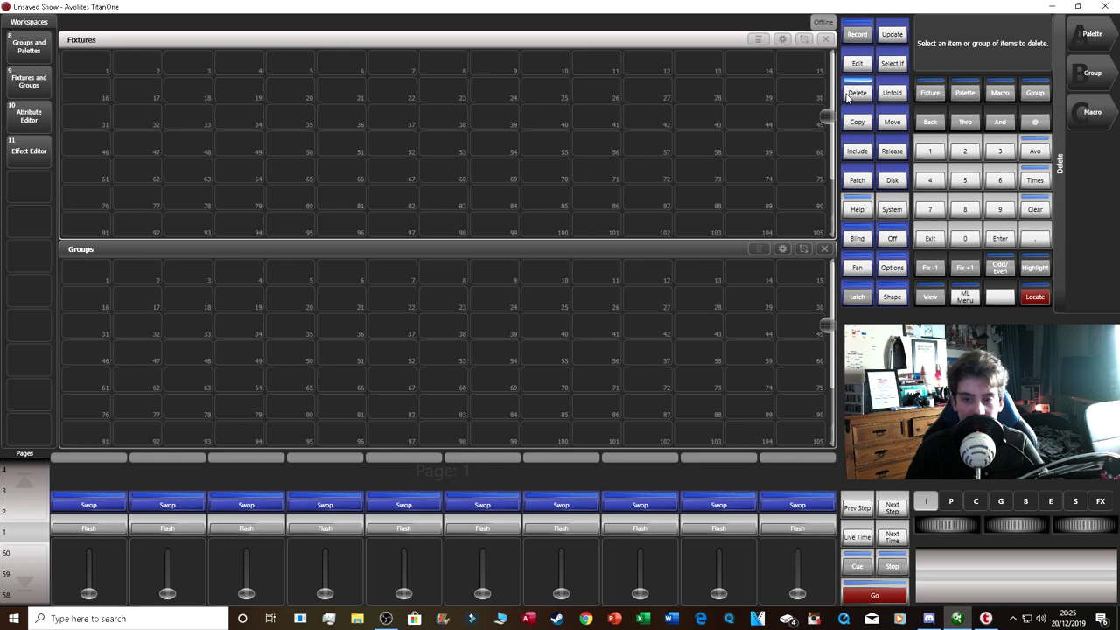
{"action": "left_click", "coordinate": [930, 238]}
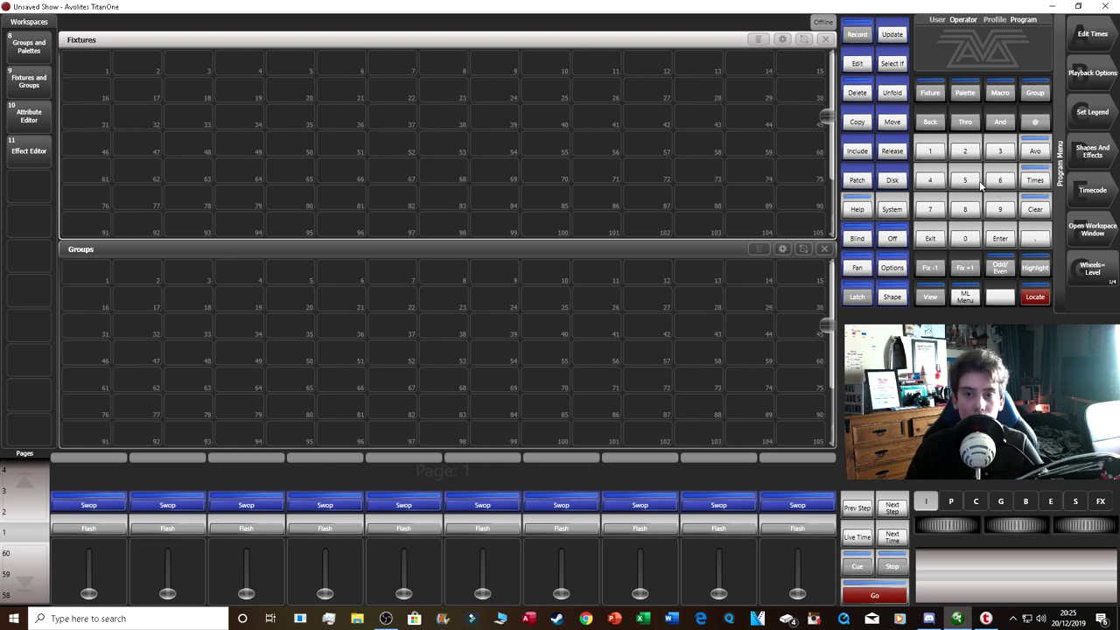
Record Cue List 1 on playback 1 with five cues, Cue 1 through Cue 5.
{"action": "left_click", "coordinate": [857, 37]}
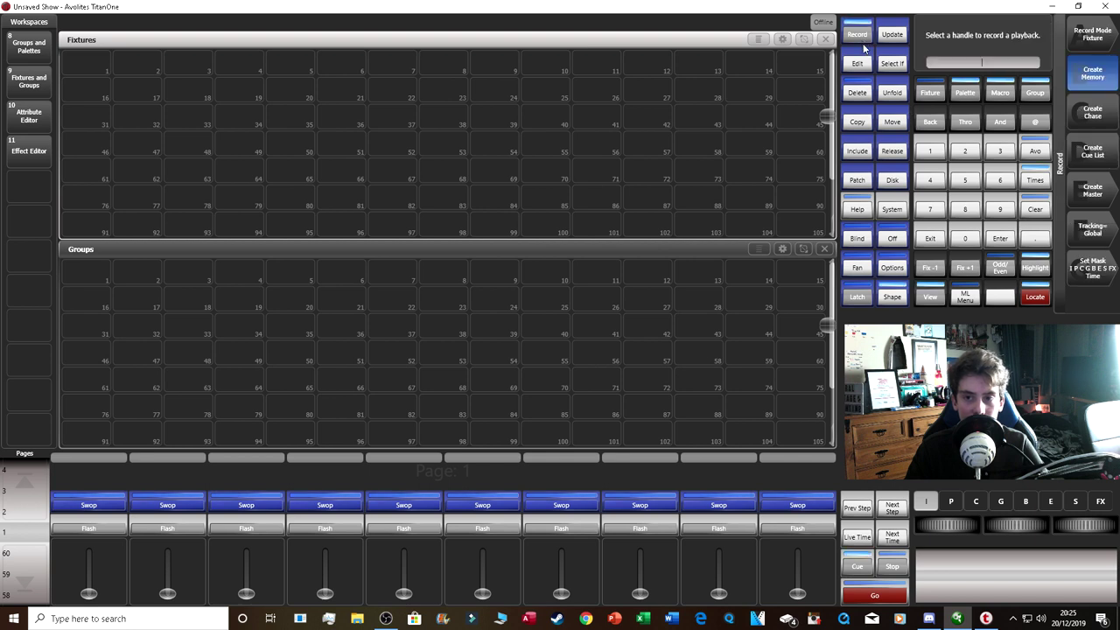
{"action": "left_click", "coordinate": [1105, 156]}
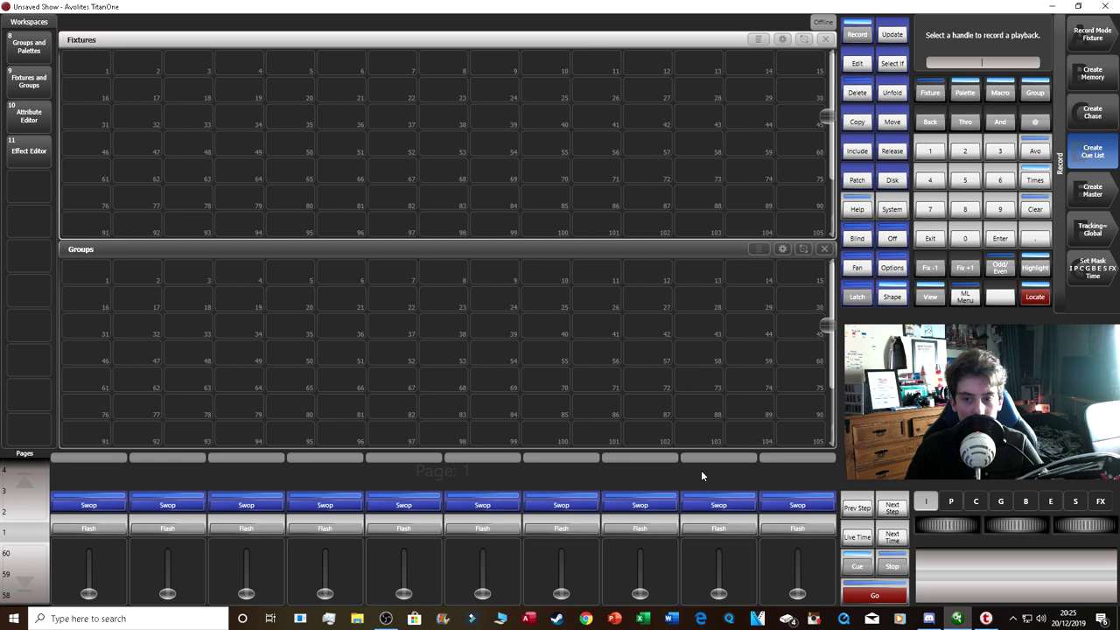
{"action": "left_click", "coordinate": [84, 506]}
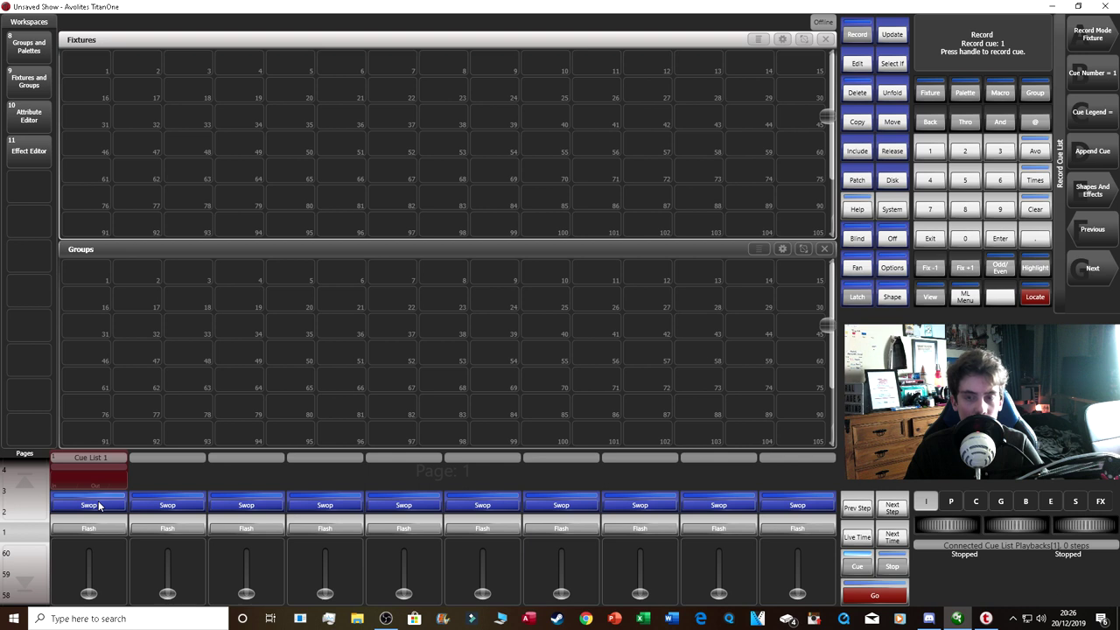
{"action": "left_click", "coordinate": [99, 505]}
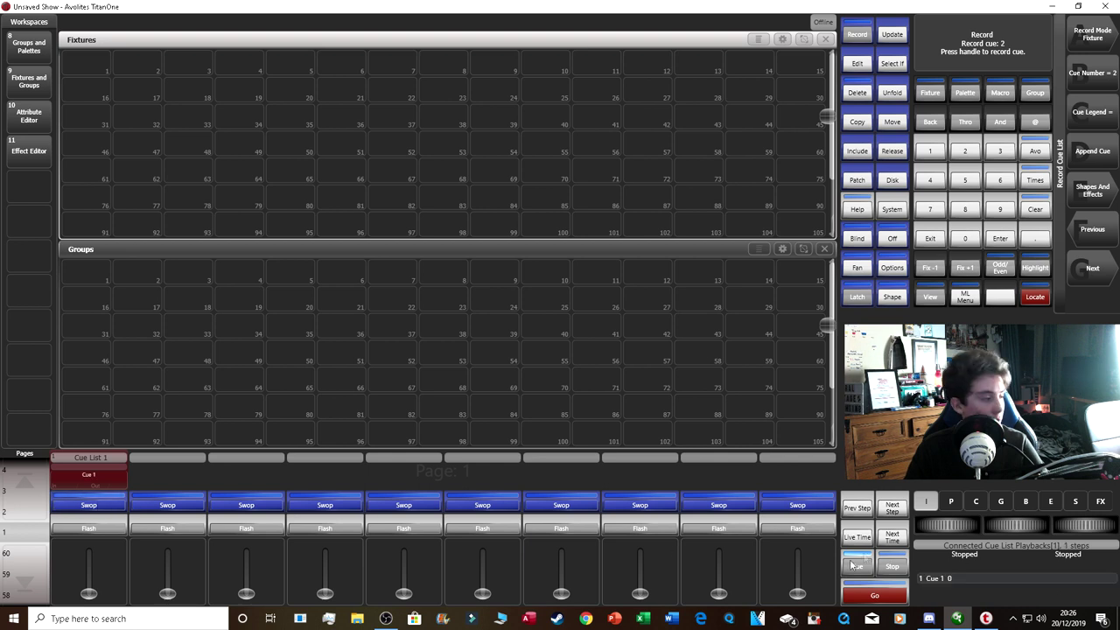
{"action": "left_click", "coordinate": [101, 509]}
{"action": "left_click", "coordinate": [101, 509]}
{"action": "left_click", "coordinate": [101, 509]}
{"action": "left_click", "coordinate": [101, 509]}
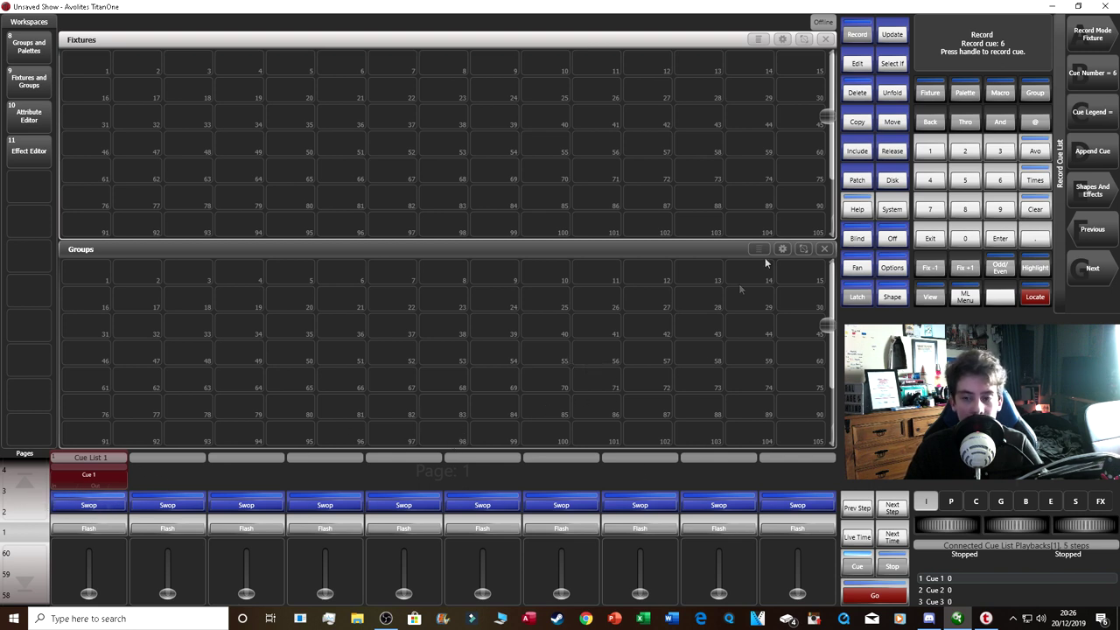
{"action": "left_click", "coordinate": [931, 240]}
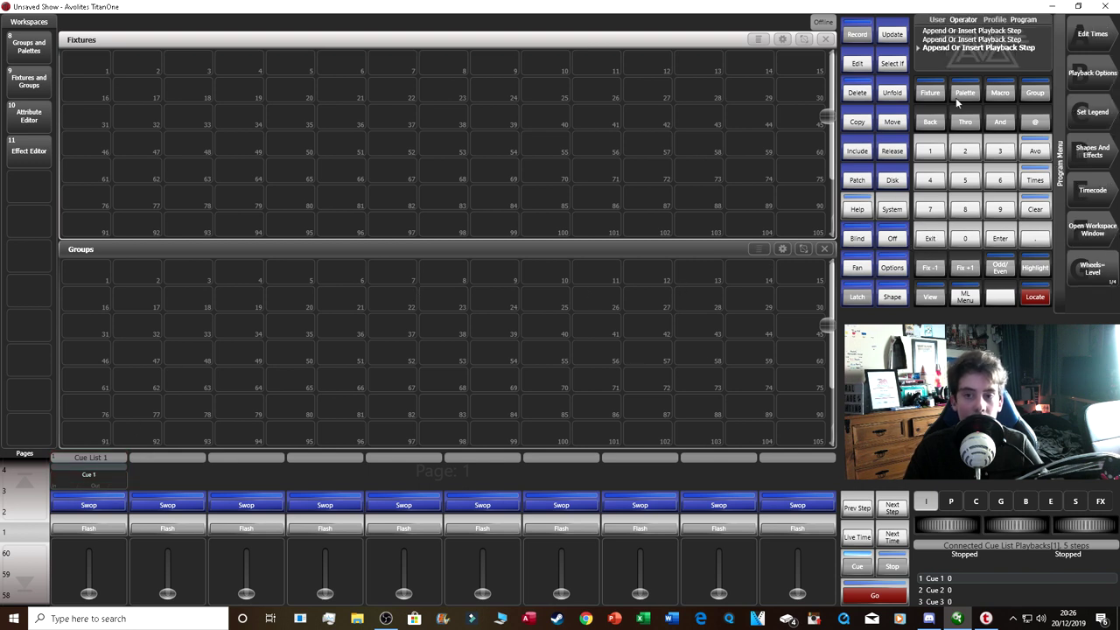
{"action": "left_click", "coordinate": [899, 98]}
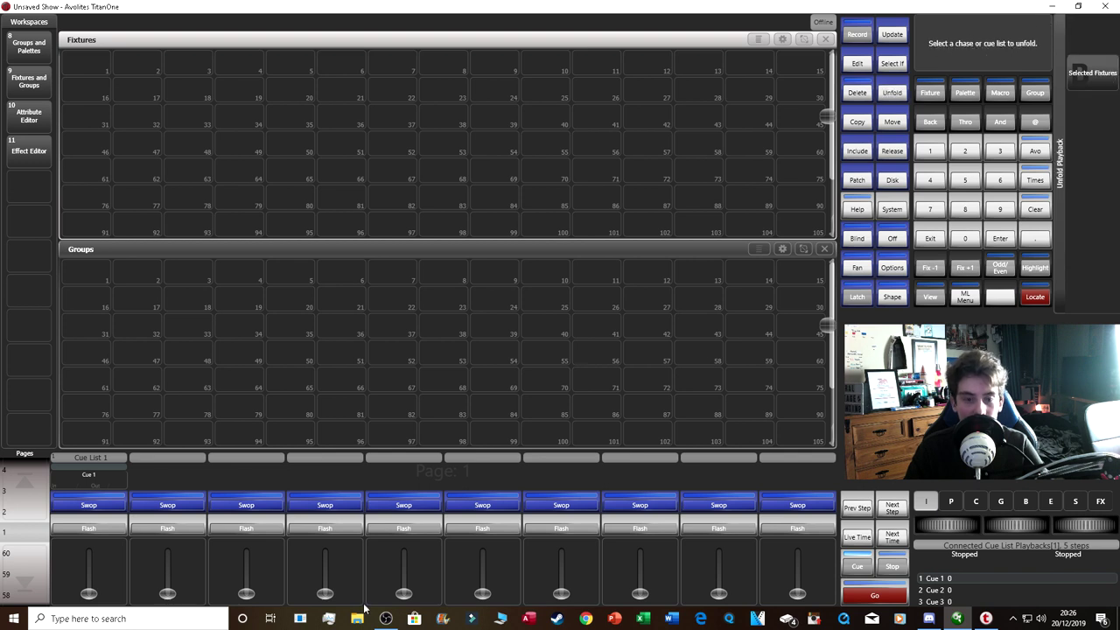
{"action": "left_click", "coordinate": [89, 505]}
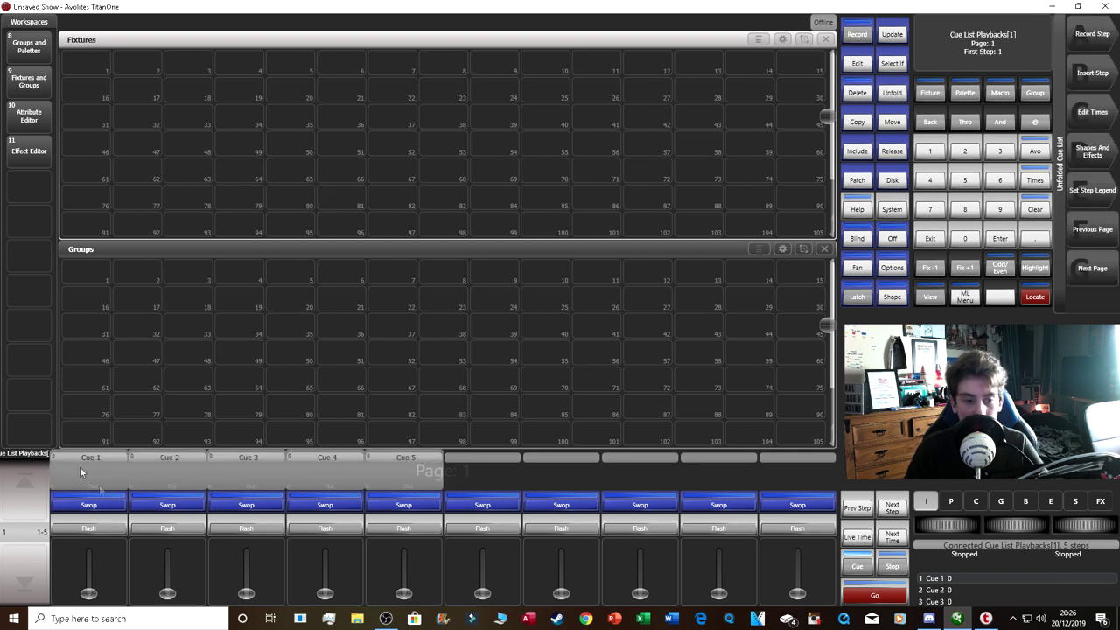
{"action": "mouse_move", "coordinate": [88, 593]}
{"action": "left_mouse_down"}
{"action": "mouse_move", "coordinate": [88, 550]}
{"action": "mouse_move", "coordinate": [88, 594]}
{"action": "left_mouse_up"}
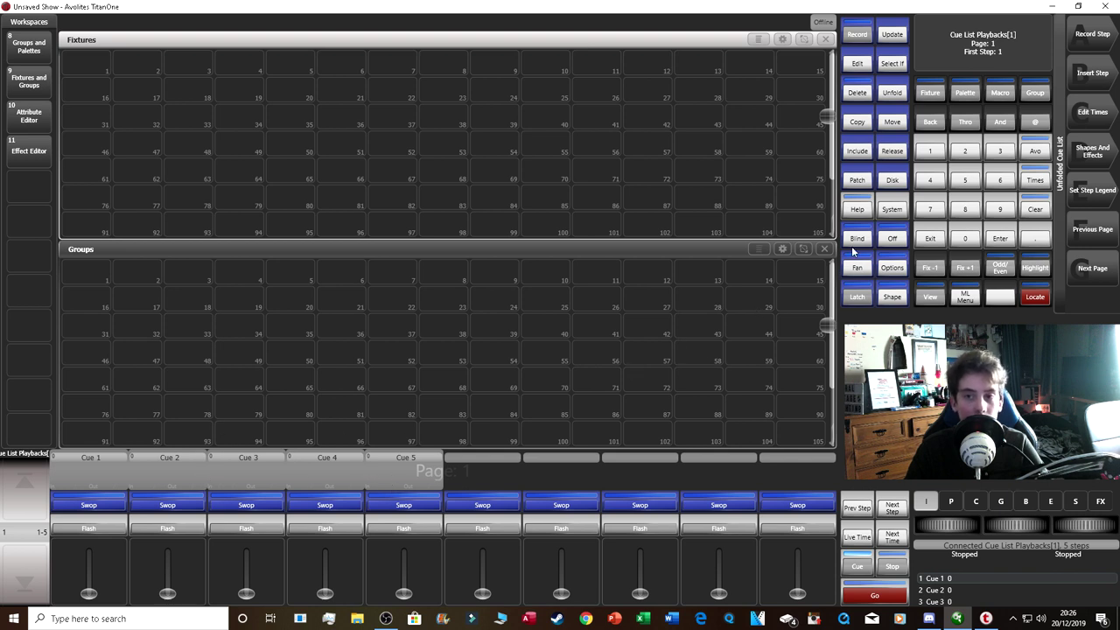
{"action": "left_click", "coordinate": [892, 94]}
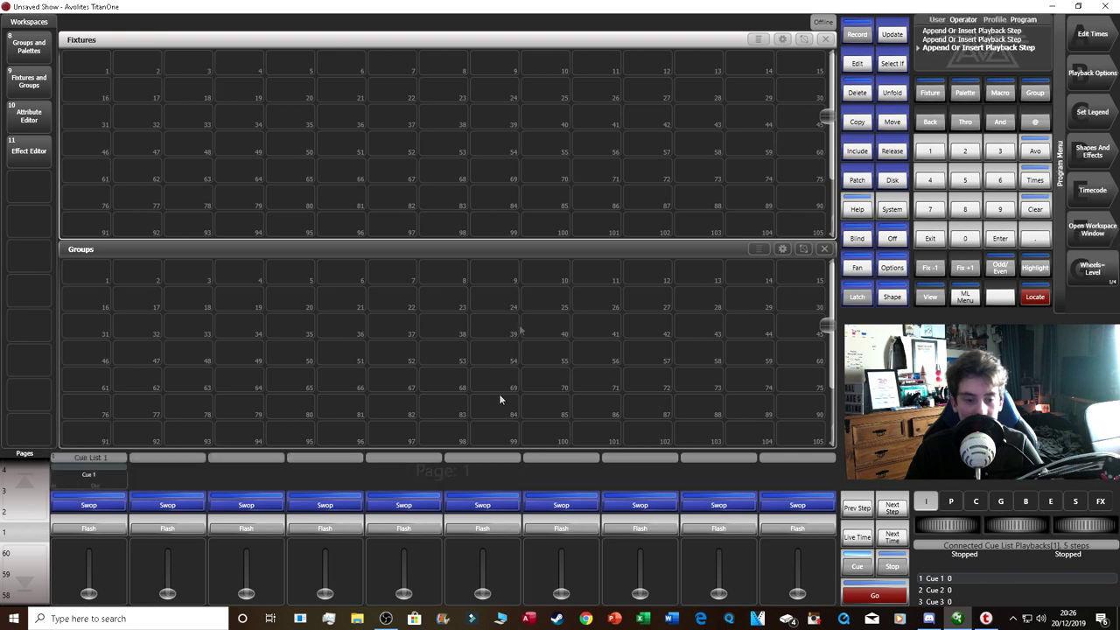
Copy Cue List 1 from playback 1 onto playback 8 as Cue List 2.
{"action": "left_click", "coordinate": [856, 123]}
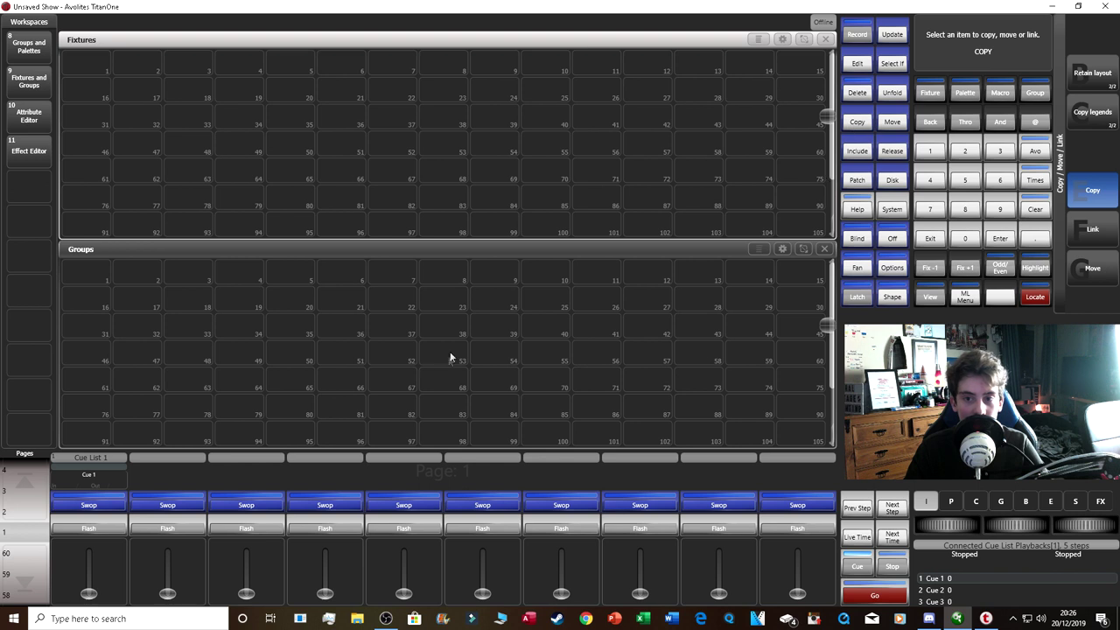
{"action": "left_click", "coordinate": [65, 497]}
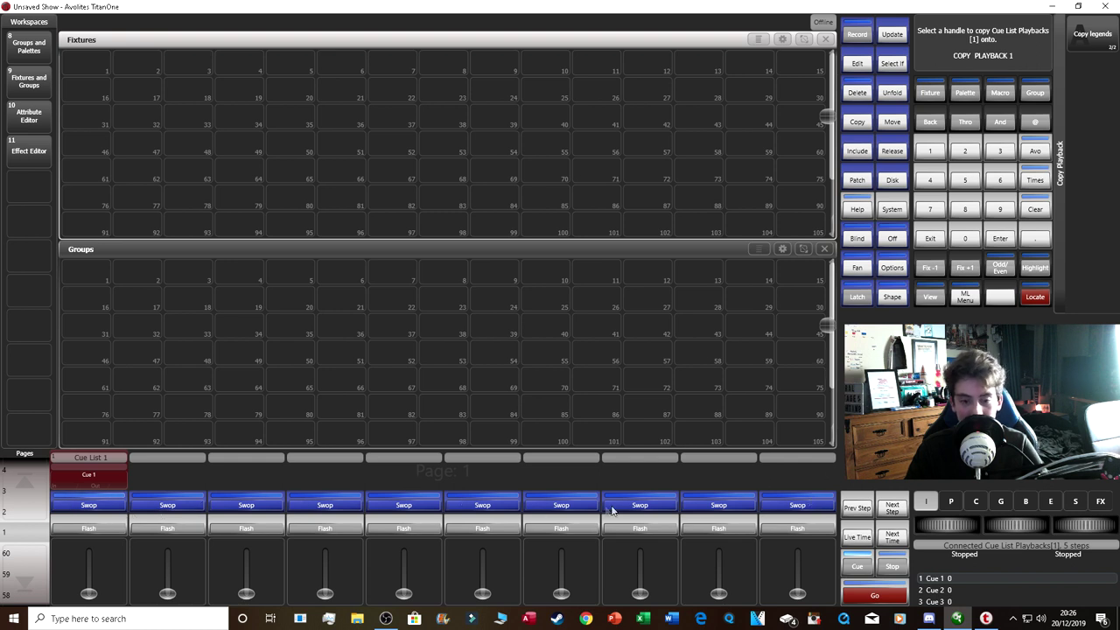
{"action": "left_click", "coordinate": [640, 505]}
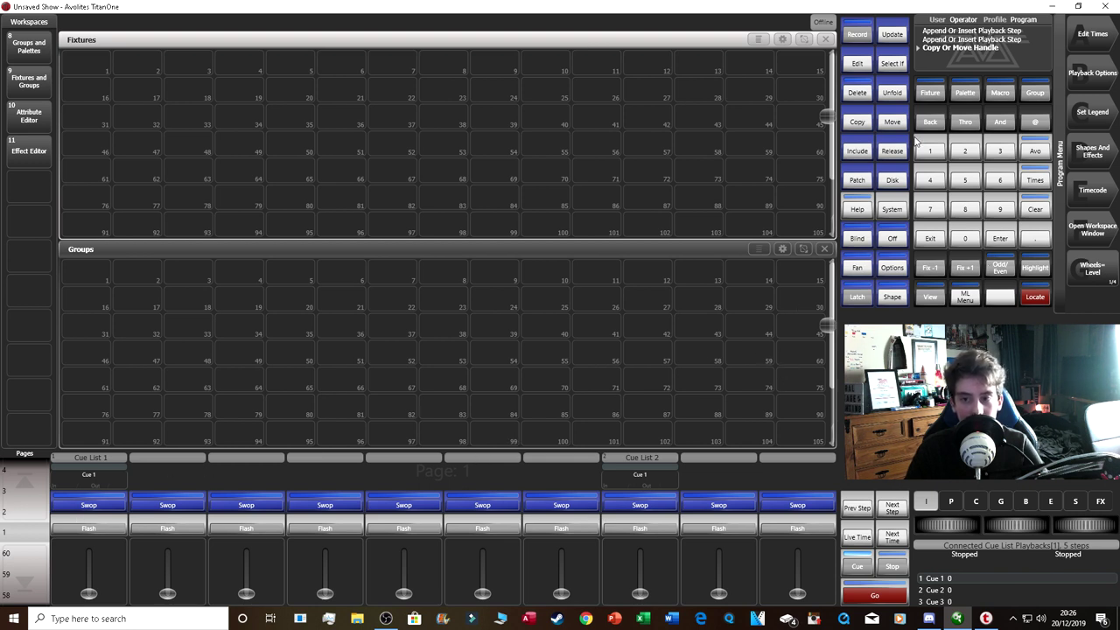
{"action": "left_click", "coordinate": [851, 102]}
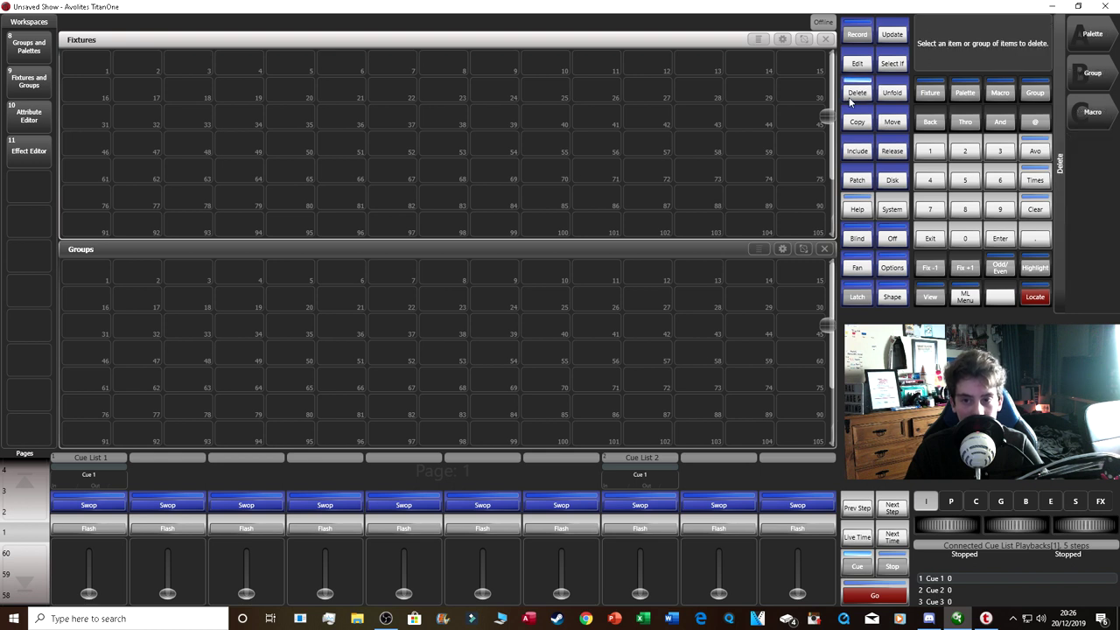
Delete Cue List 2 from playback 8, then select fixture slots 1 through 59.
{"action": "left_click", "coordinate": [658, 510]}
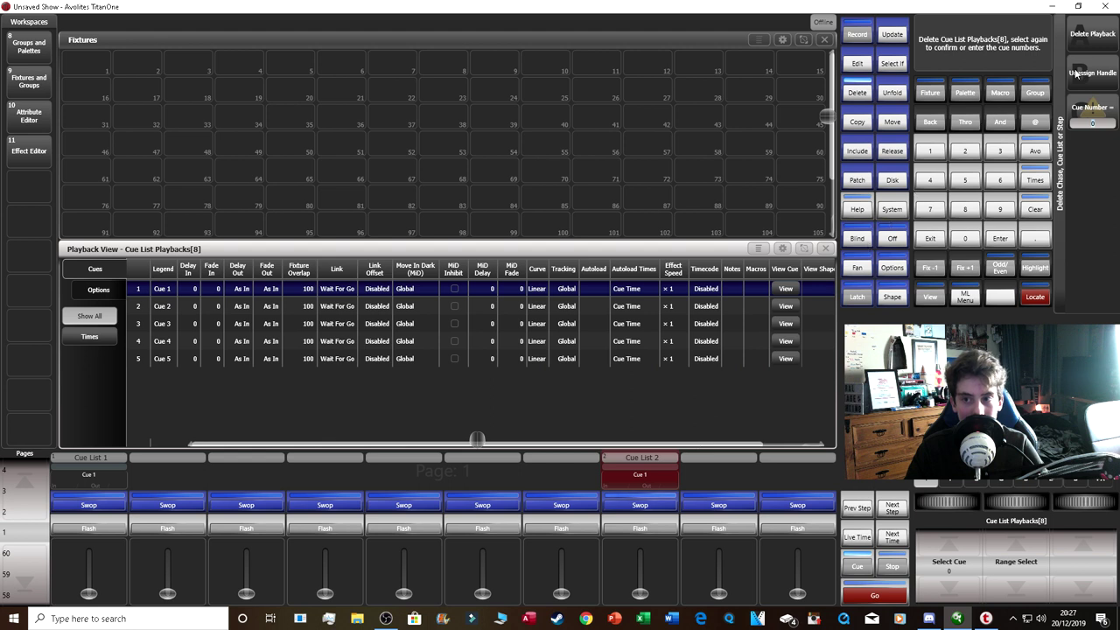
{"action": "left_click", "coordinate": [1115, 35]}
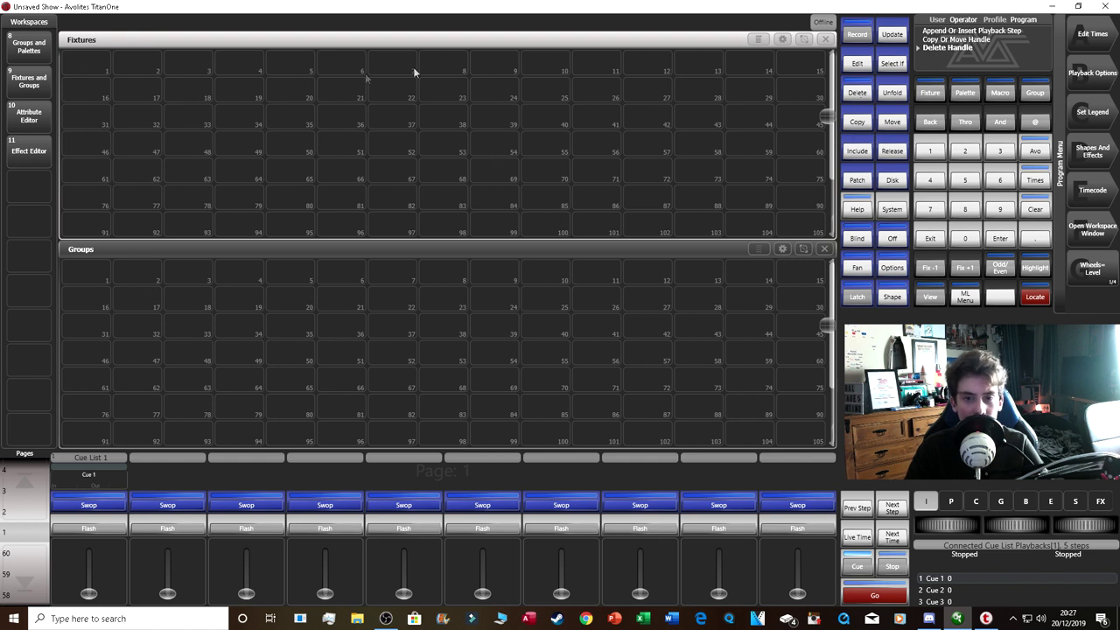
{"action": "left_click_drag", "start_coordinate": [113, 67], "coordinate": [758, 173]}
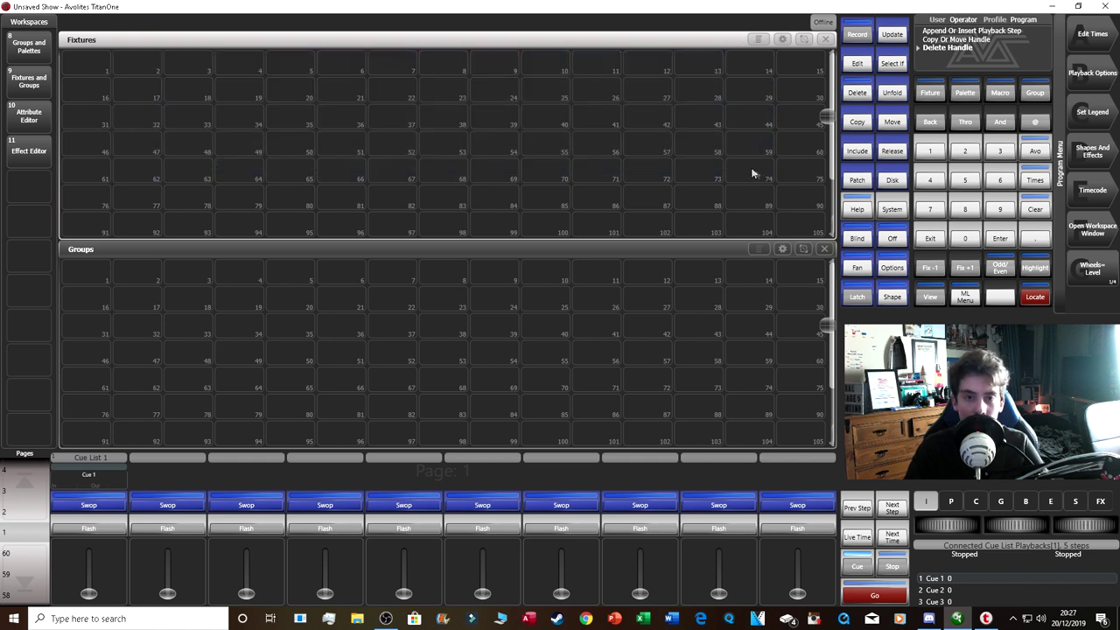
{"action": "left_click", "coordinate": [853, 186]}
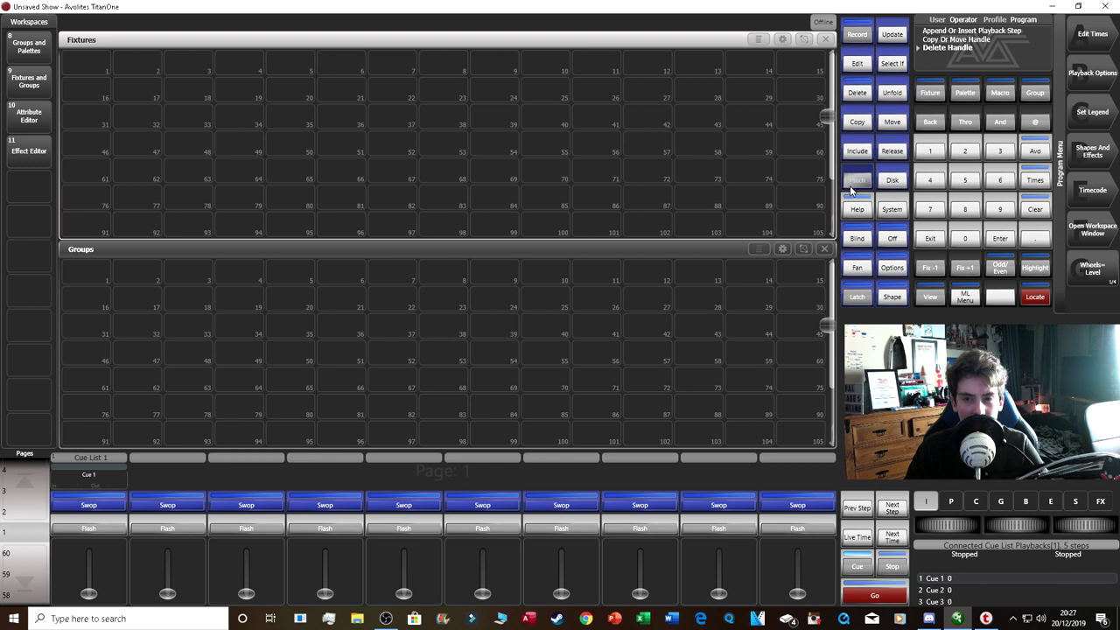
{"action": "left_click", "coordinate": [857, 96]}
{"action": "left_click", "coordinate": [929, 236]}
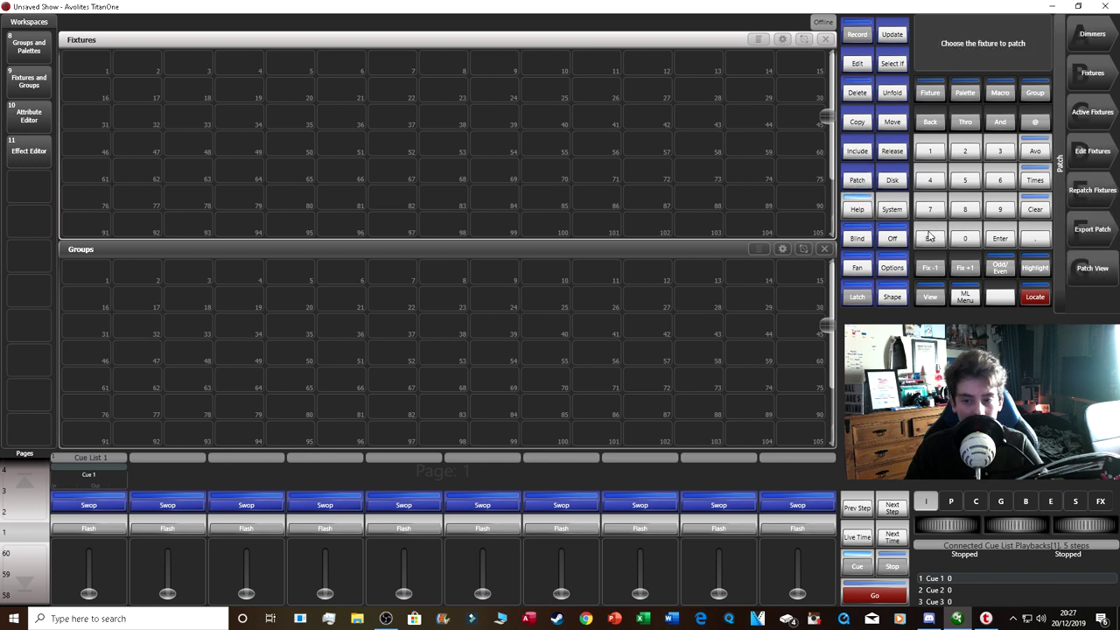
{"action": "left_click", "coordinate": [930, 237]}
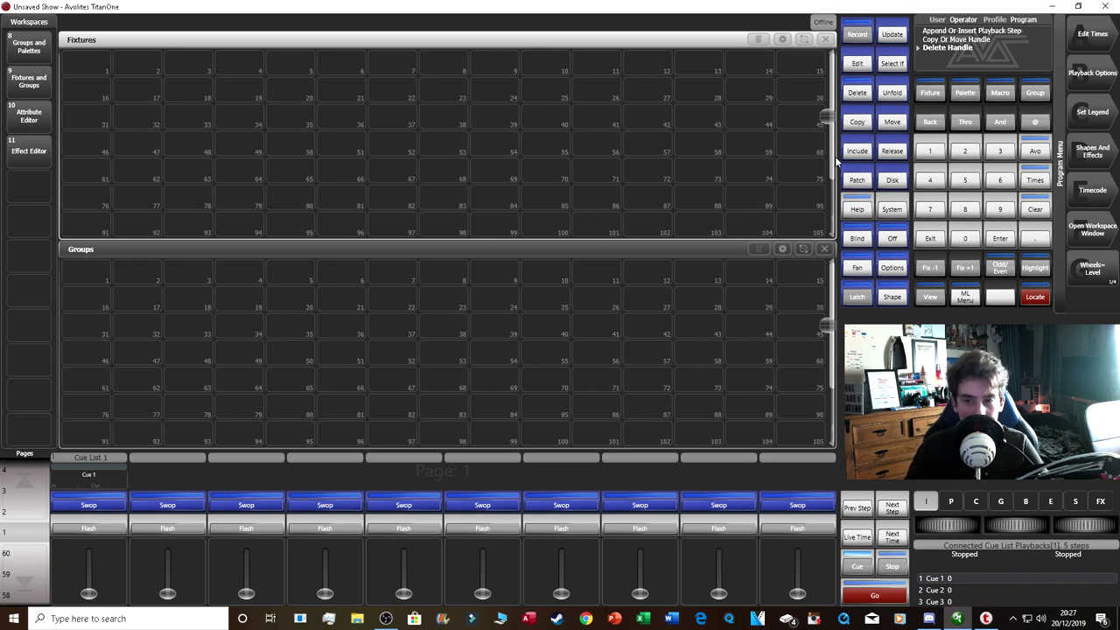
Move Cue List 1 from playback 1 to playback 10 and clear the programmer.
{"action": "left_click", "coordinate": [898, 128]}
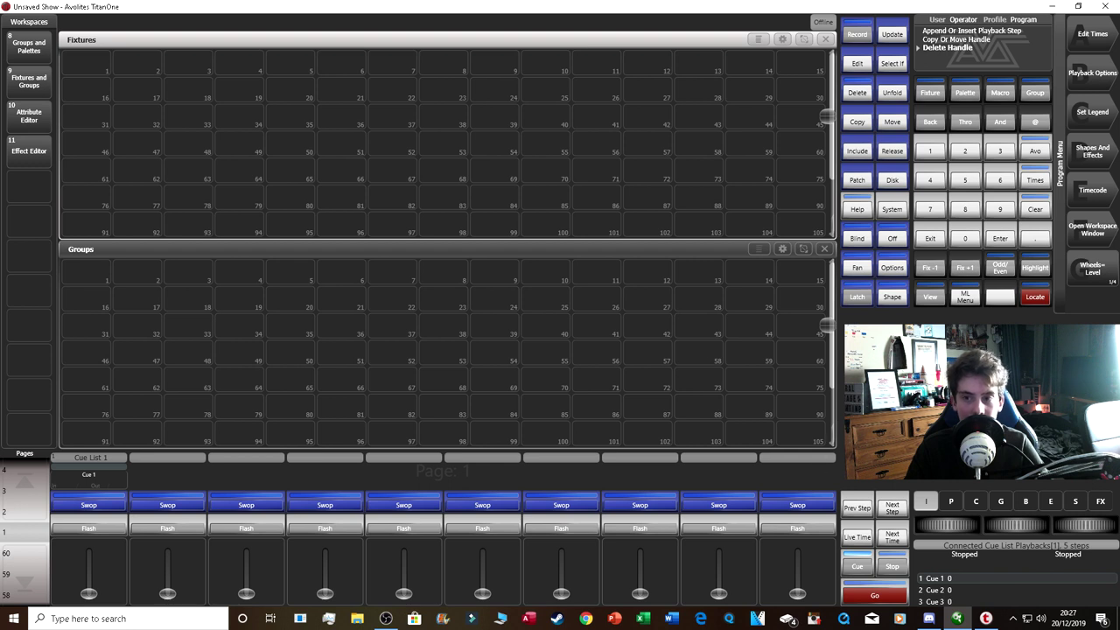
{"action": "left_click", "coordinate": [890, 123]}
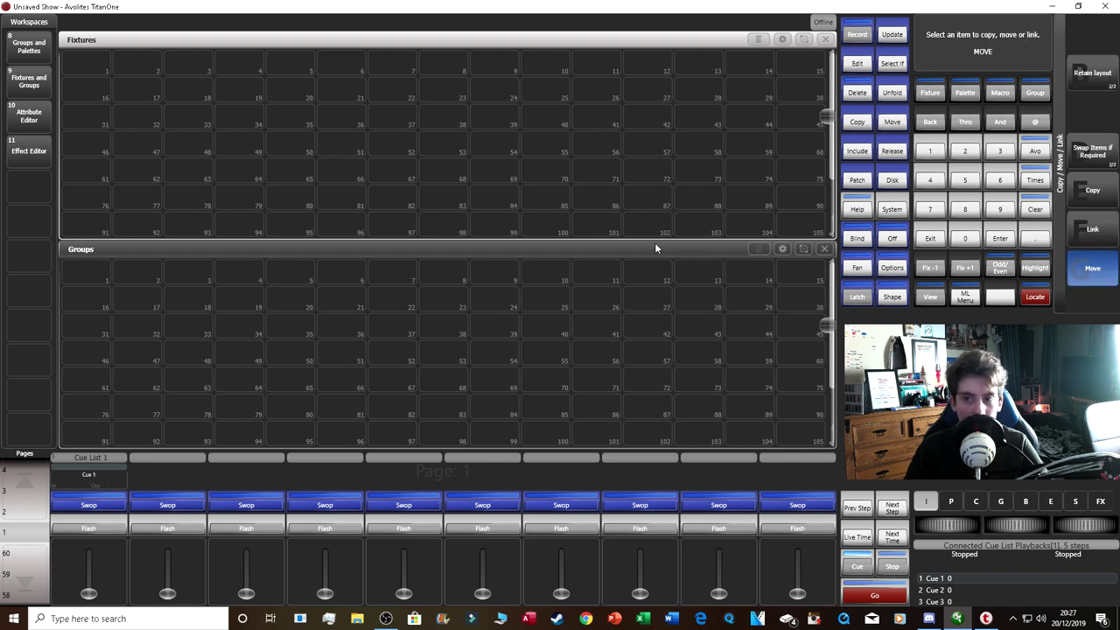
{"action": "left_click", "coordinate": [91, 505]}
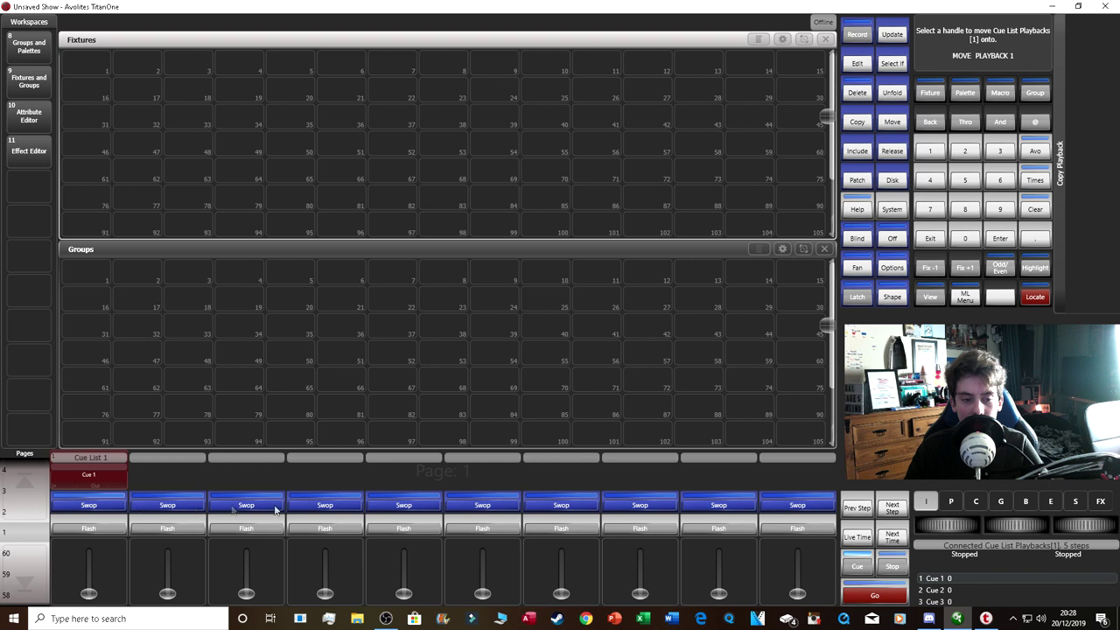
{"action": "left_click", "coordinate": [791, 504]}
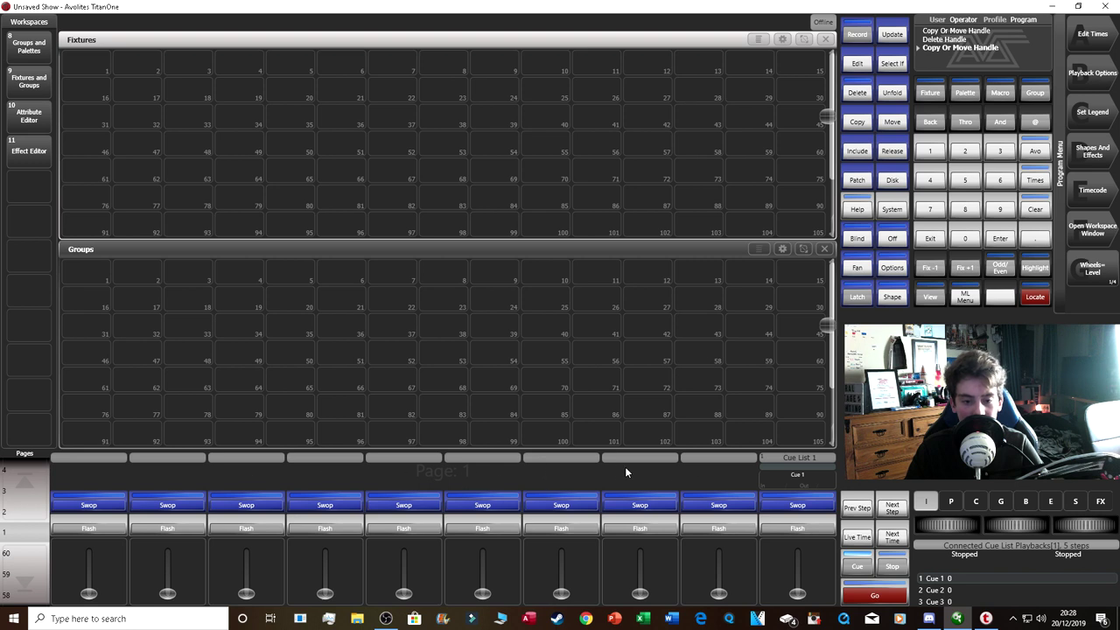
{"action": "left_click", "coordinate": [1035, 209]}
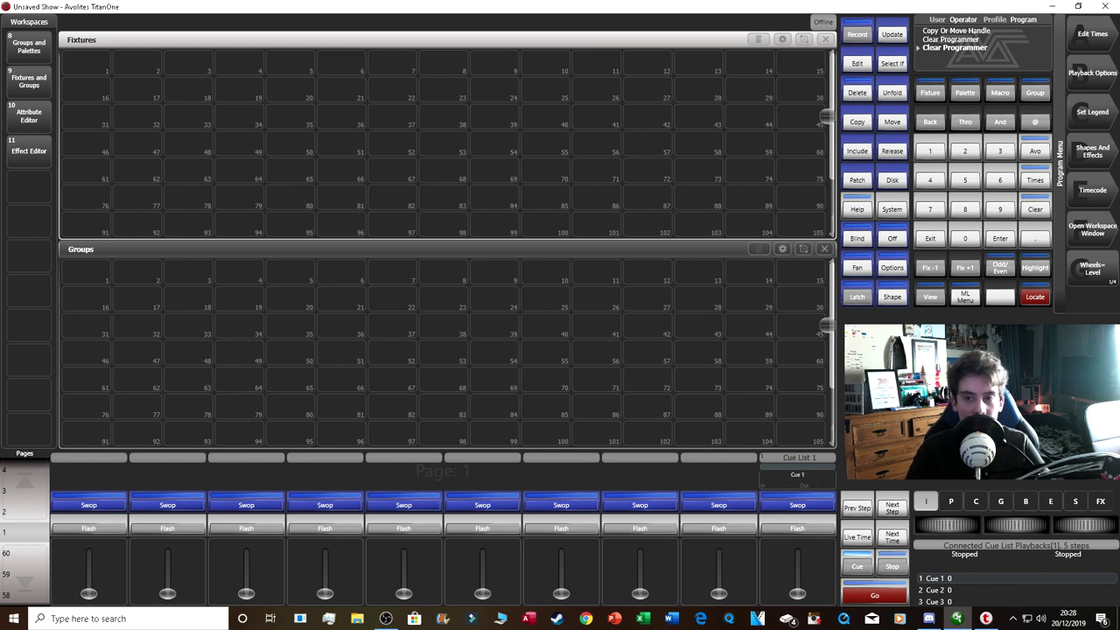
Include Cue 3 of Cue List 1 into the programmer and raise fader 10 to full.
{"action": "left_click", "coordinate": [864, 148]}
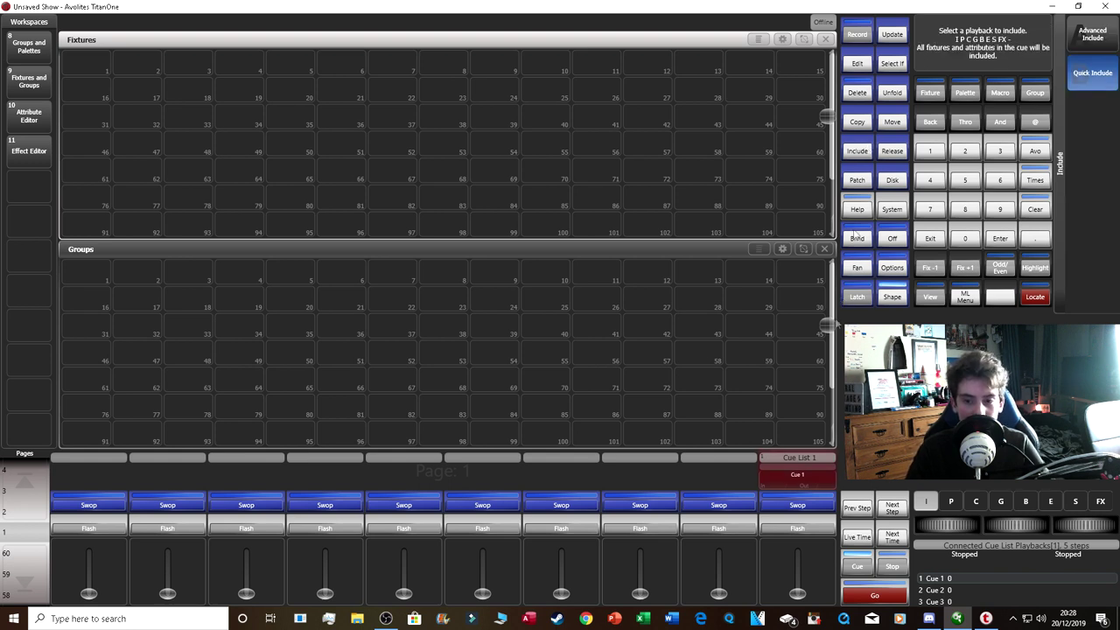
{"action": "left_click", "coordinate": [779, 468]}
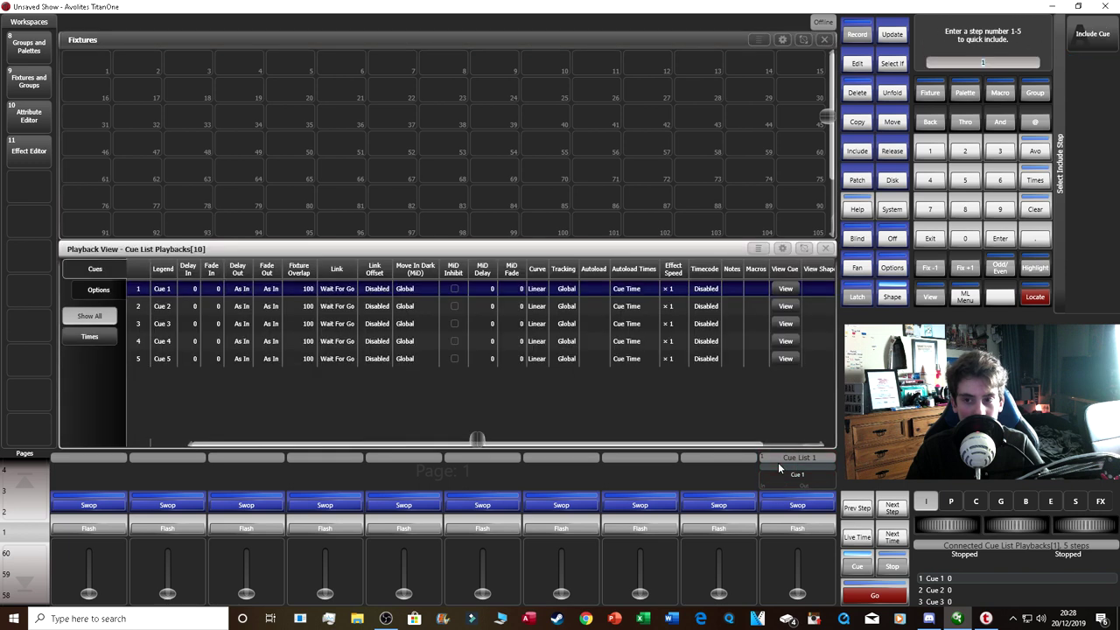
{"action": "left_click", "coordinate": [164, 325]}
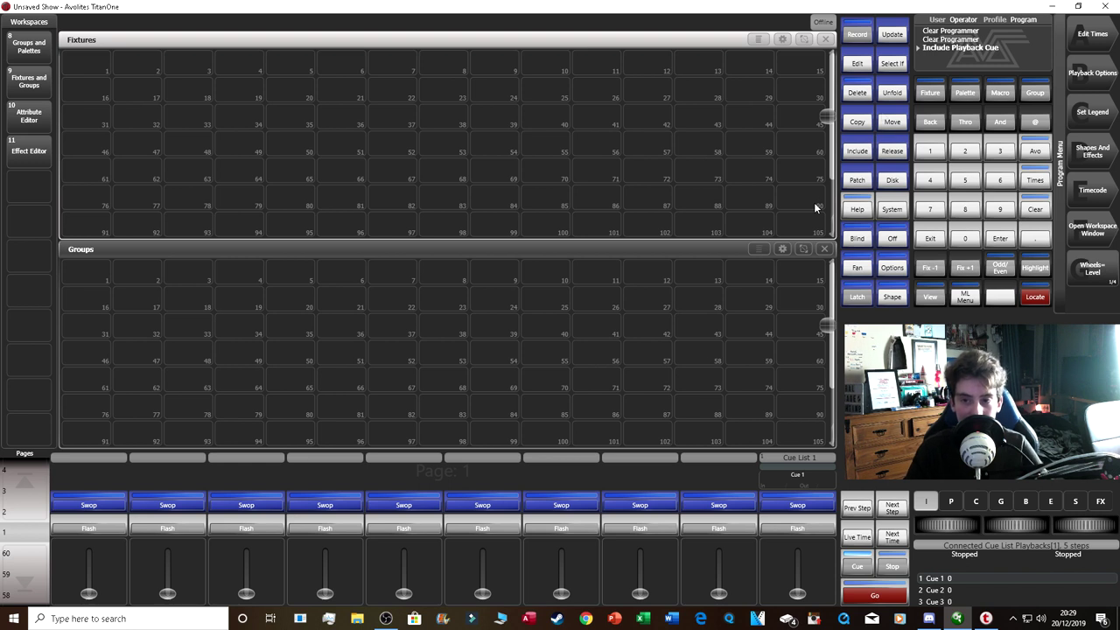
{"action": "mouse_move", "coordinate": [797, 593]}
{"action": "left_mouse_down"}
{"action": "mouse_move", "coordinate": [793, 525]}
{"action": "mouse_move", "coordinate": [795, 604]}
{"action": "left_mouse_up"}
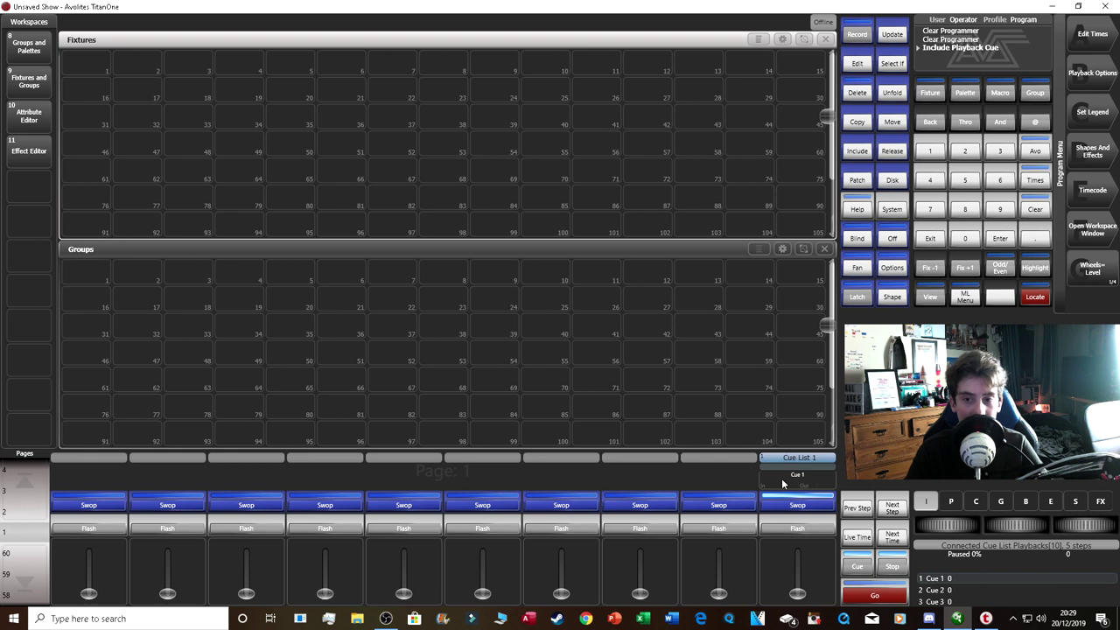
Release Cue List 1 on playback 10, raise fader 10 again, and release it once more.
{"action": "left_click", "coordinate": [893, 152]}
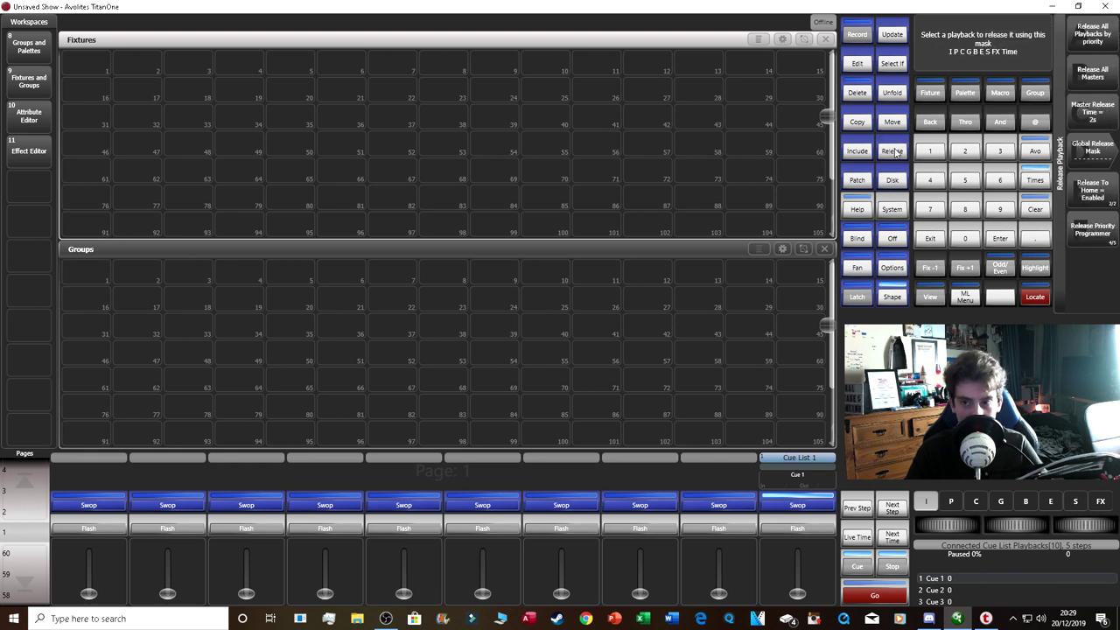
{"action": "left_click", "coordinate": [895, 151]}
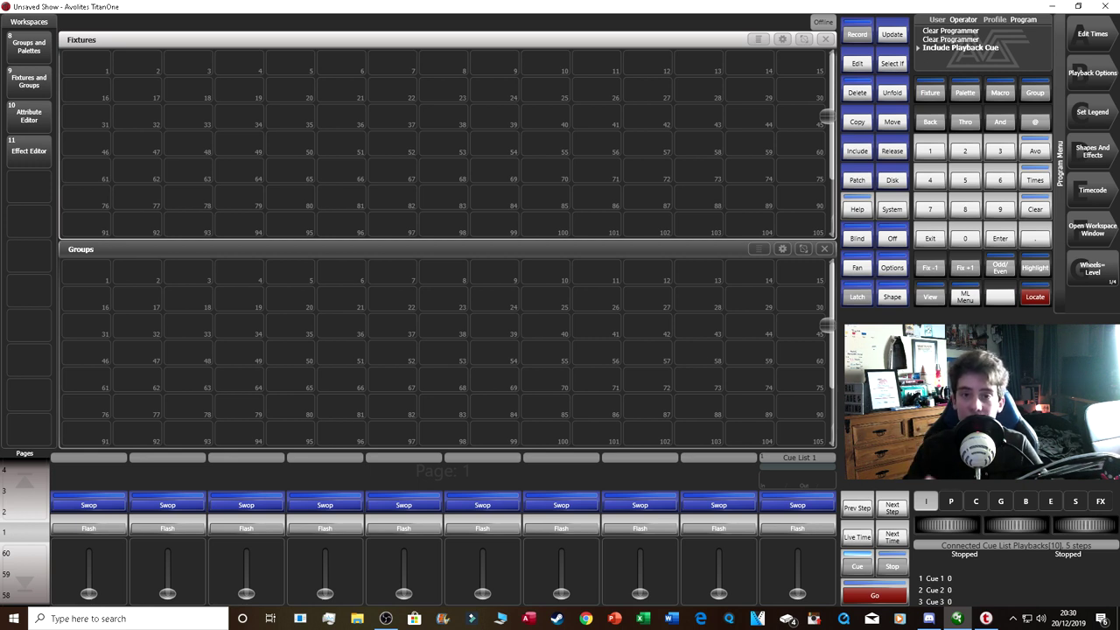
{"action": "mouse_move", "coordinate": [797, 594]}
{"action": "left_mouse_down"}
{"action": "mouse_move", "coordinate": [806, 565]}
{"action": "mouse_move", "coordinate": [798, 595]}
{"action": "left_mouse_up"}
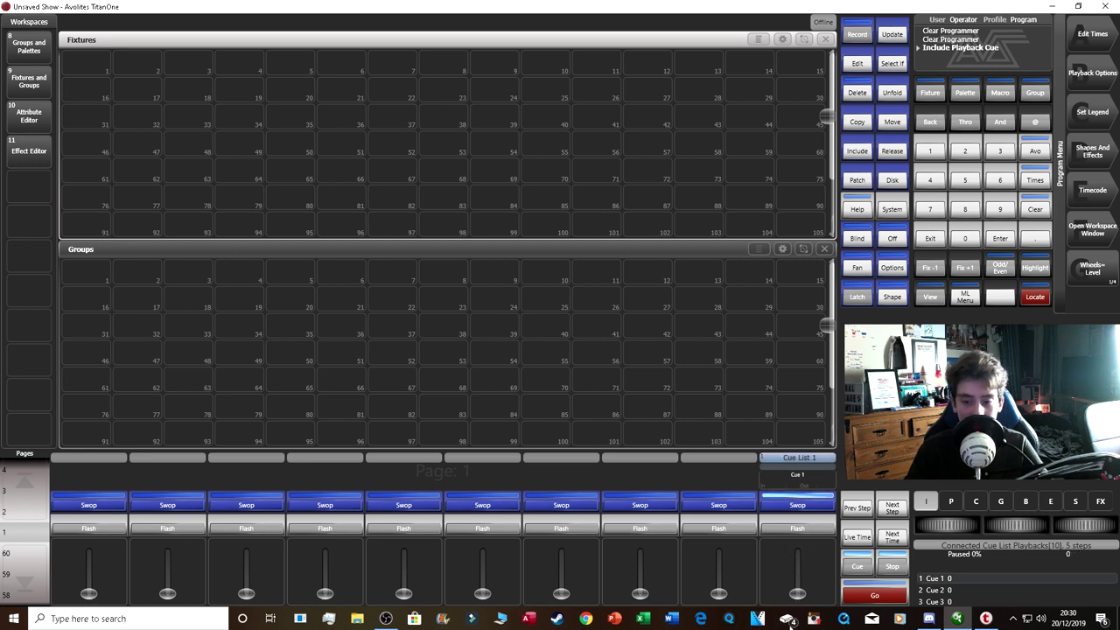
{"action": "left_click", "coordinate": [898, 154]}
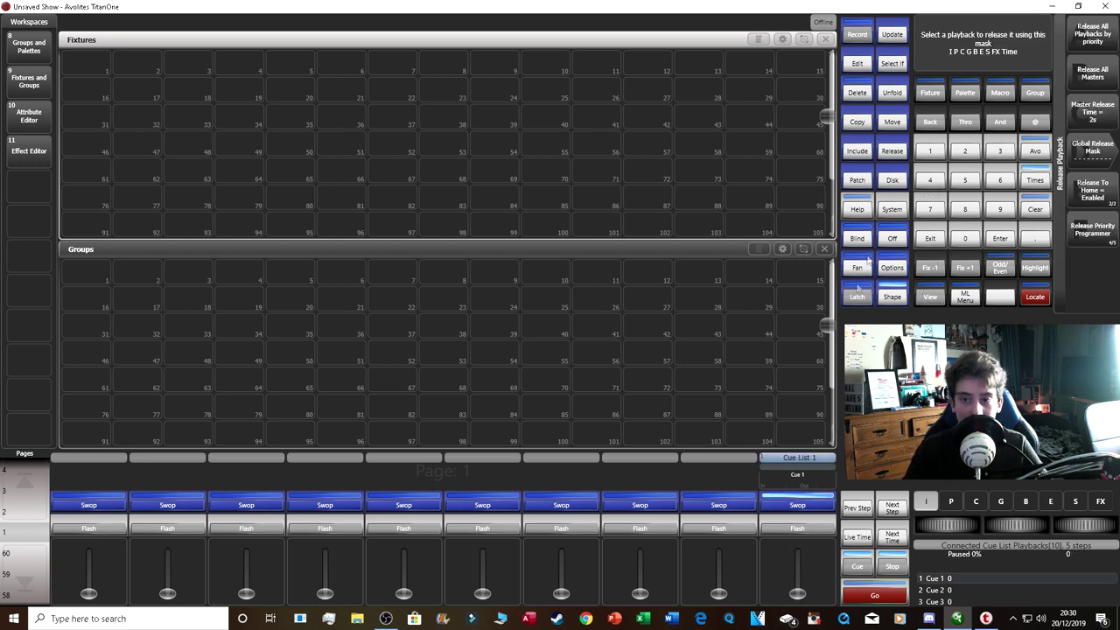
{"action": "left_click", "coordinate": [797, 461]}
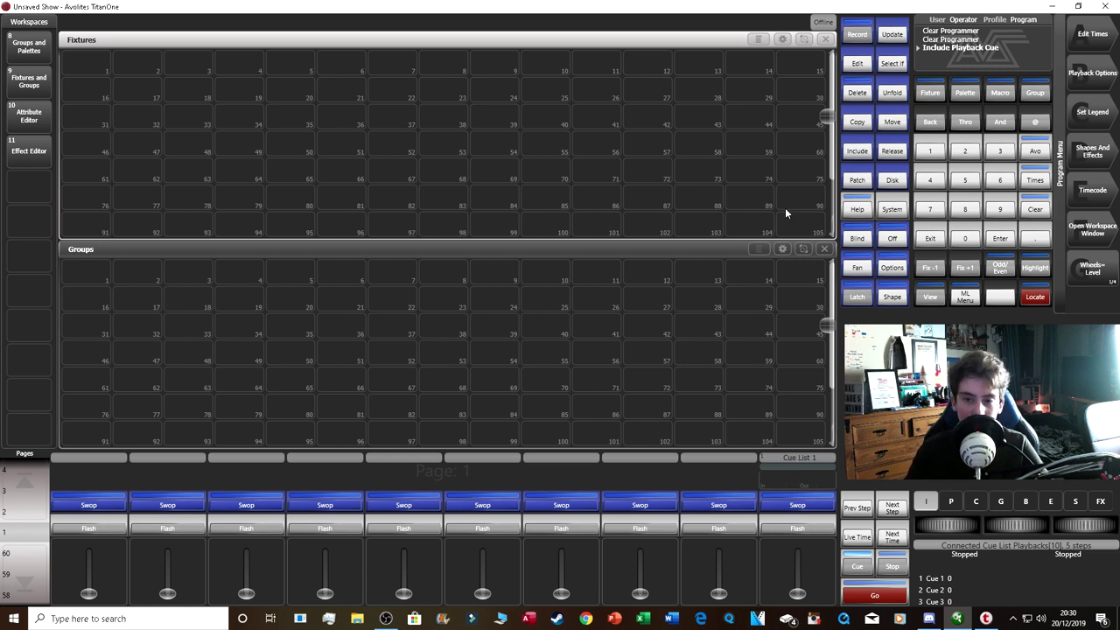
Open the Patch menu to choose a fixture to patch.
{"action": "left_click", "coordinate": [856, 180]}
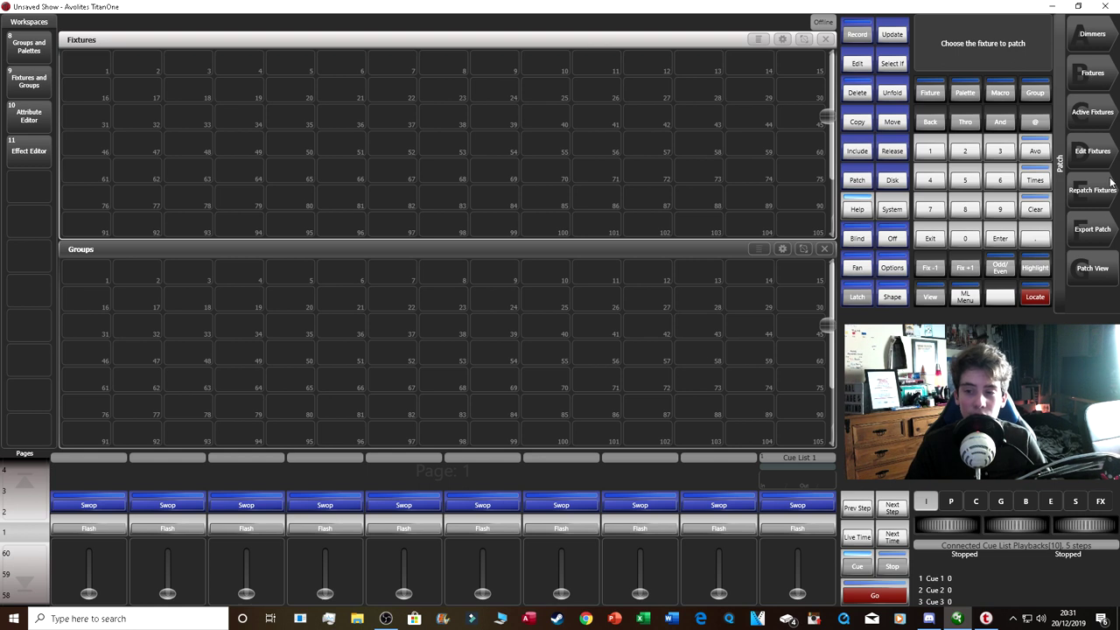
Open Patch View showing no patched fixtures and Line 1's 512 free channels.
{"action": "left_click", "coordinate": [1090, 269]}
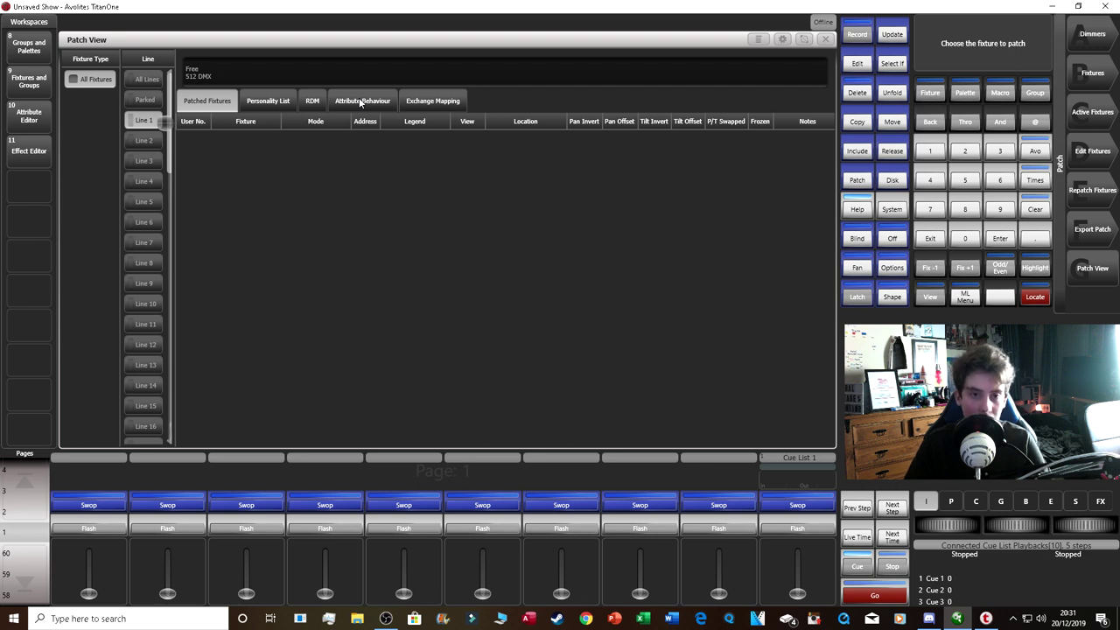
Review the Personality List, RDM, Attribute Behaviour and Exchange Mapping pages, then close Patch View.
{"action": "left_click", "coordinate": [271, 105]}
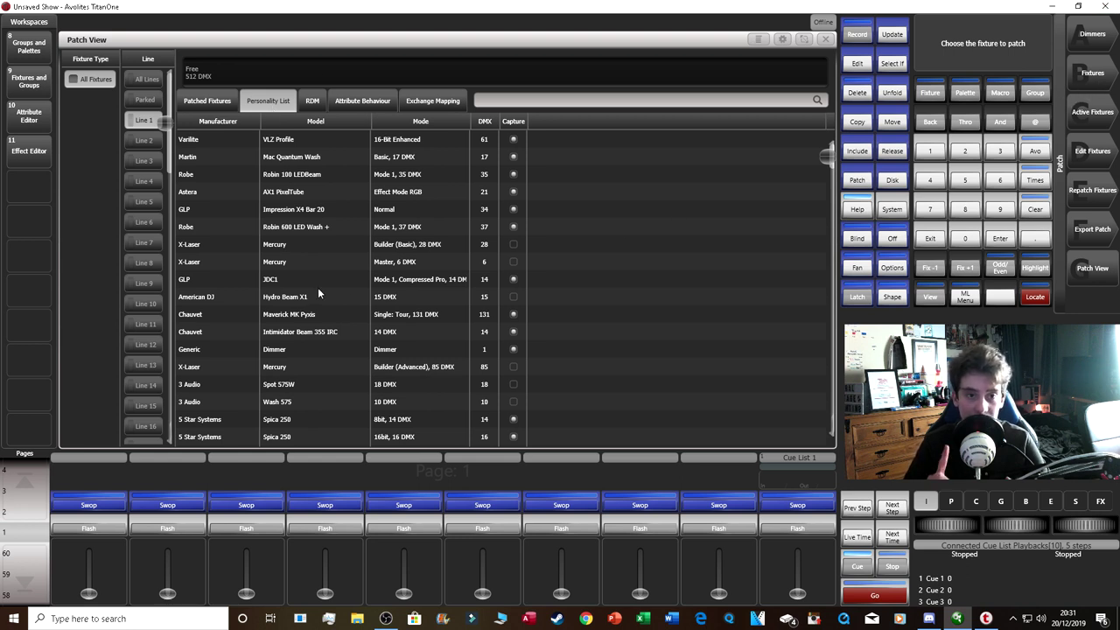
{"action": "left_click", "coordinate": [313, 98]}
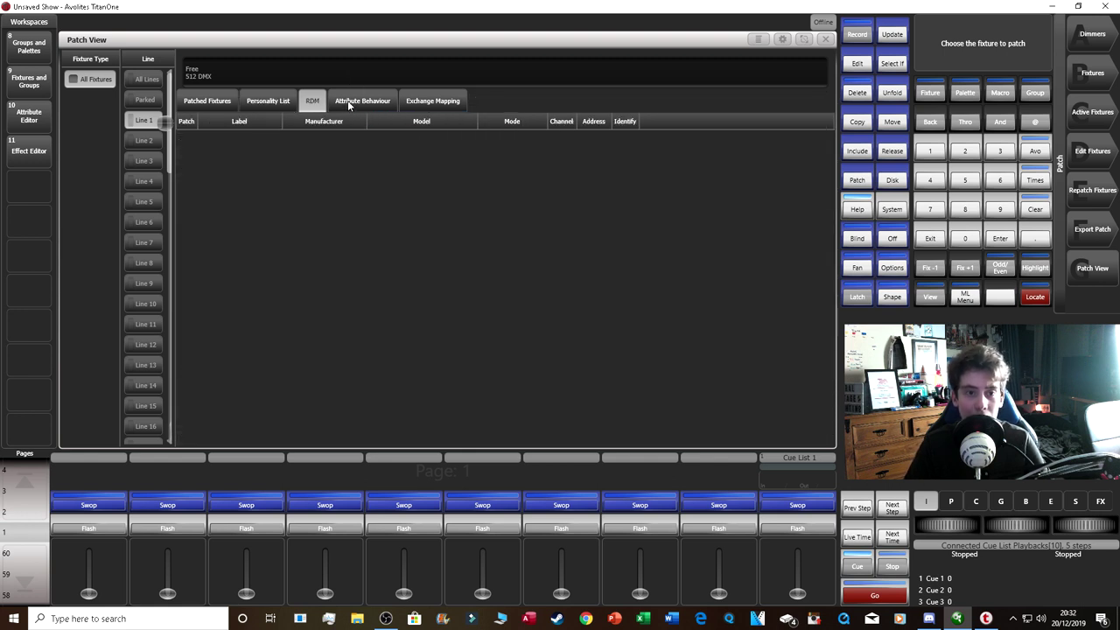
{"action": "left_click", "coordinate": [348, 103]}
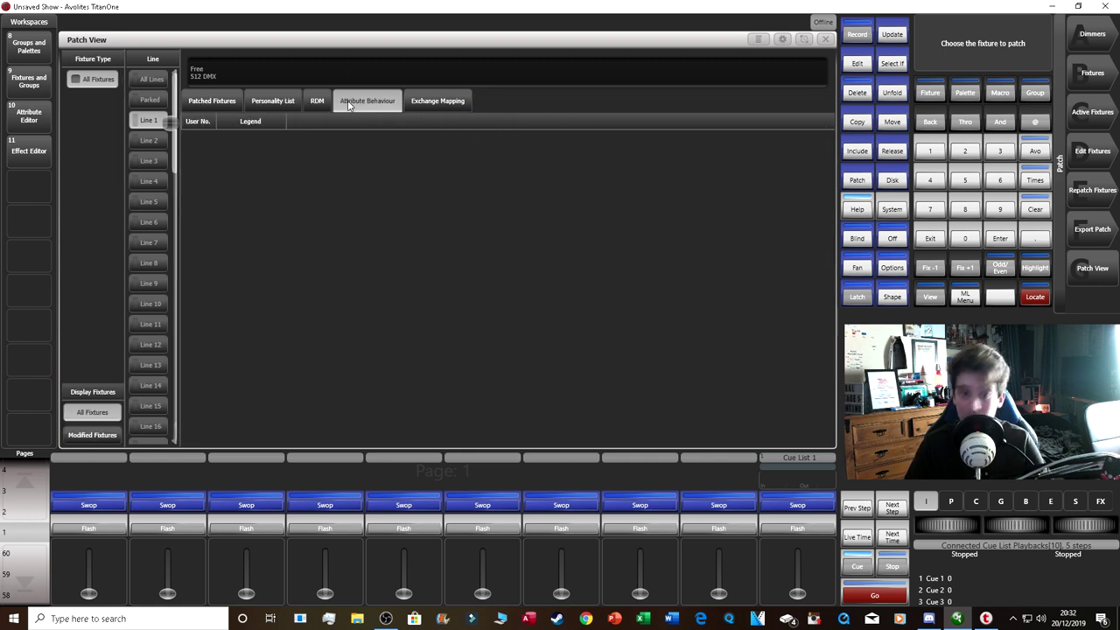
{"action": "left_click", "coordinate": [422, 103]}
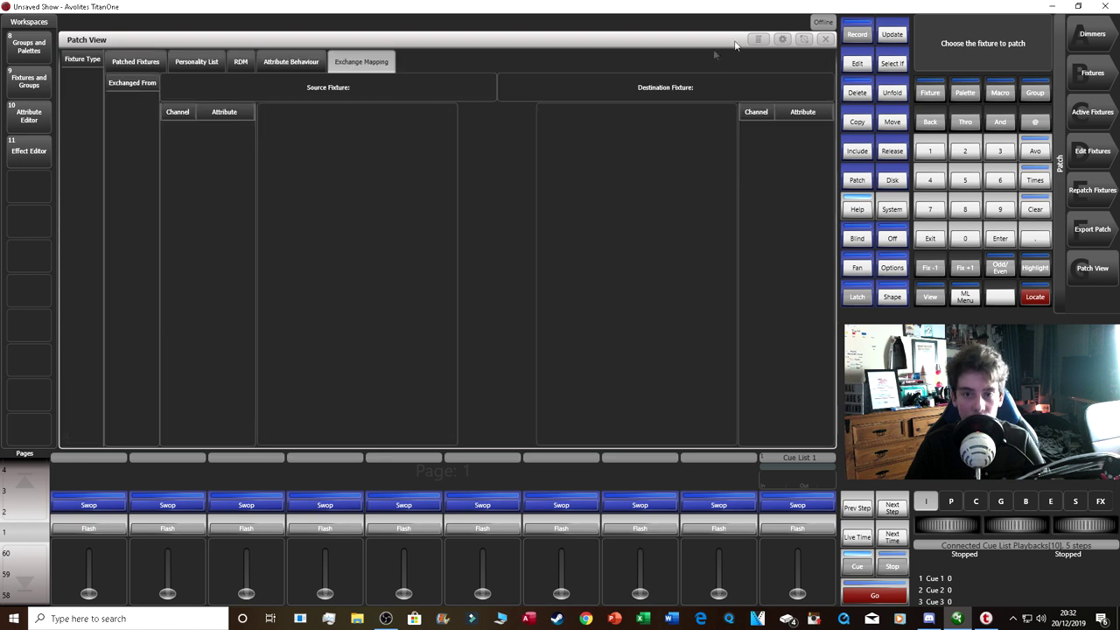
{"action": "left_click", "coordinate": [825, 39]}
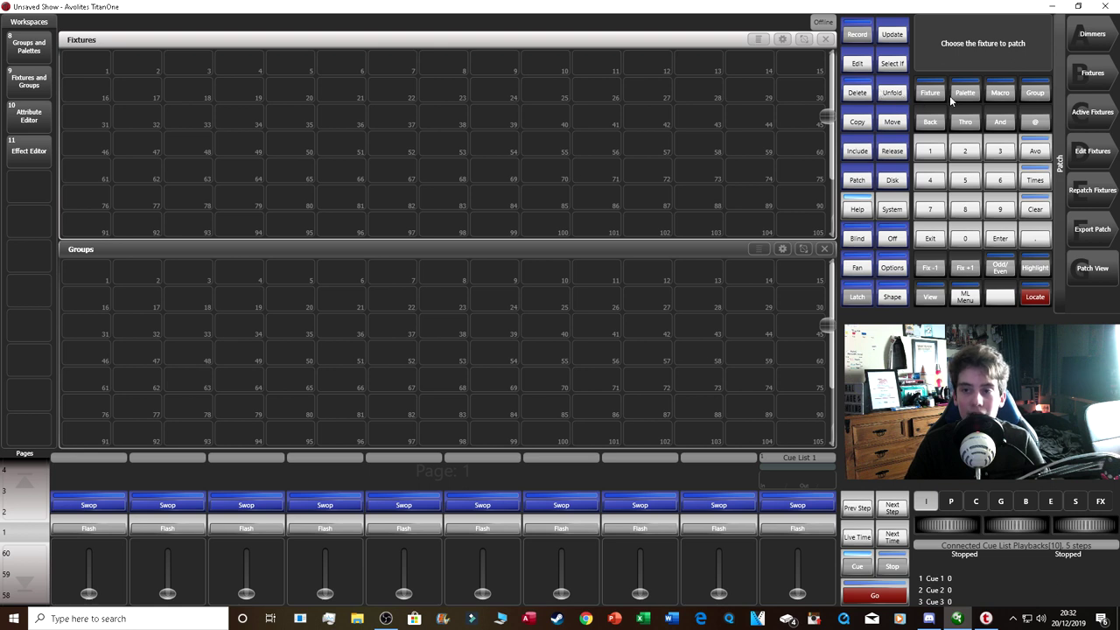
Start patching dimmers, then return to the fixture patching options.
{"action": "left_click", "coordinate": [1076, 50]}
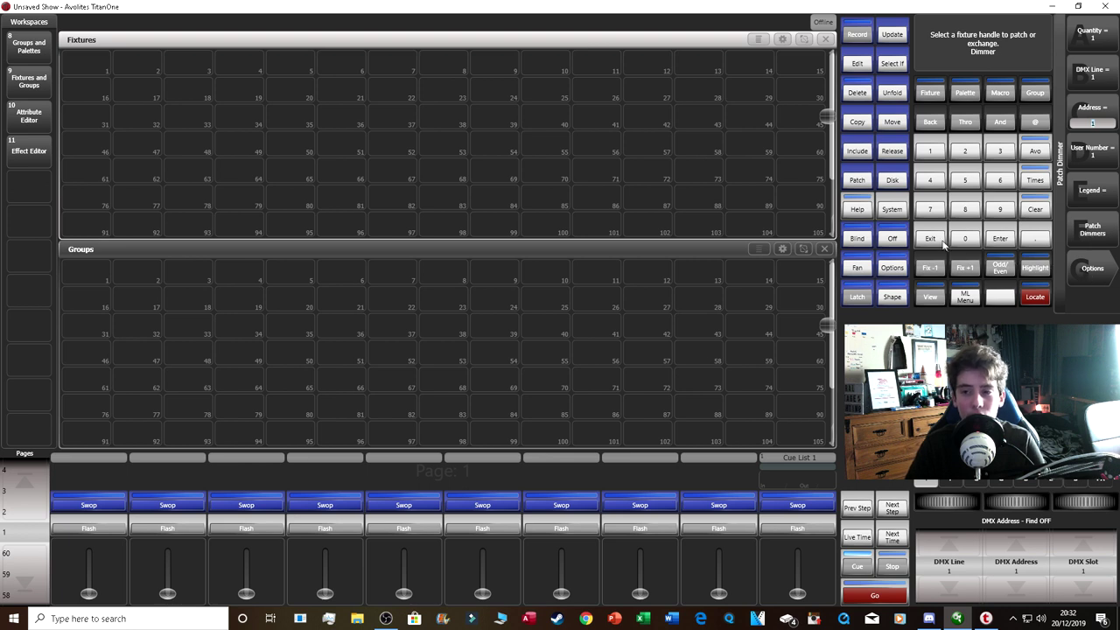
{"action": "left_click", "coordinate": [903, 240]}
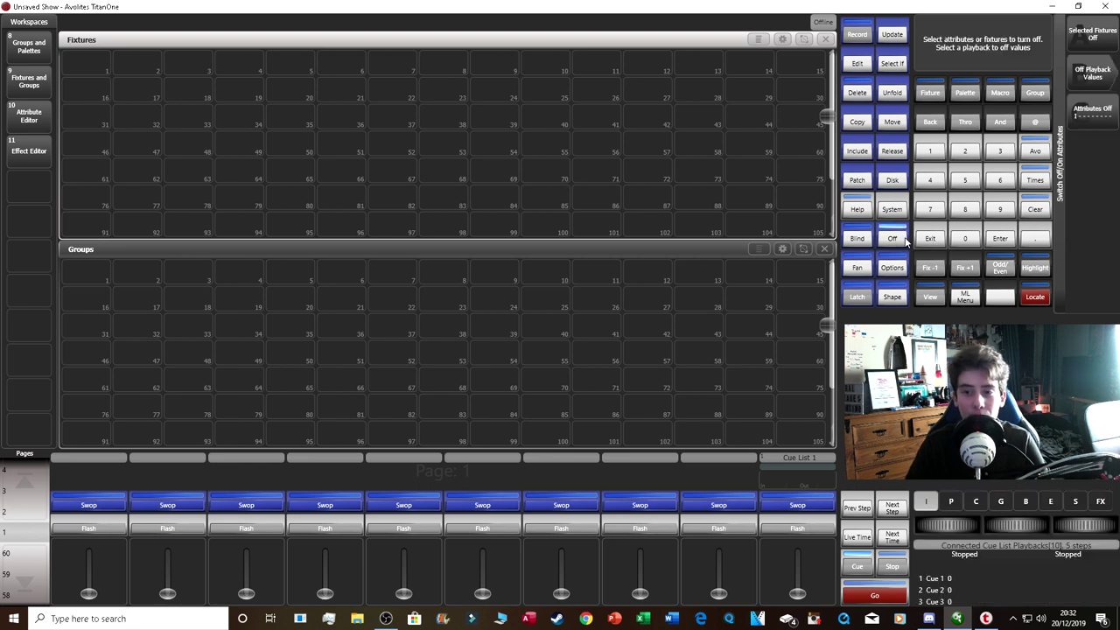
{"action": "left_click", "coordinate": [930, 238]}
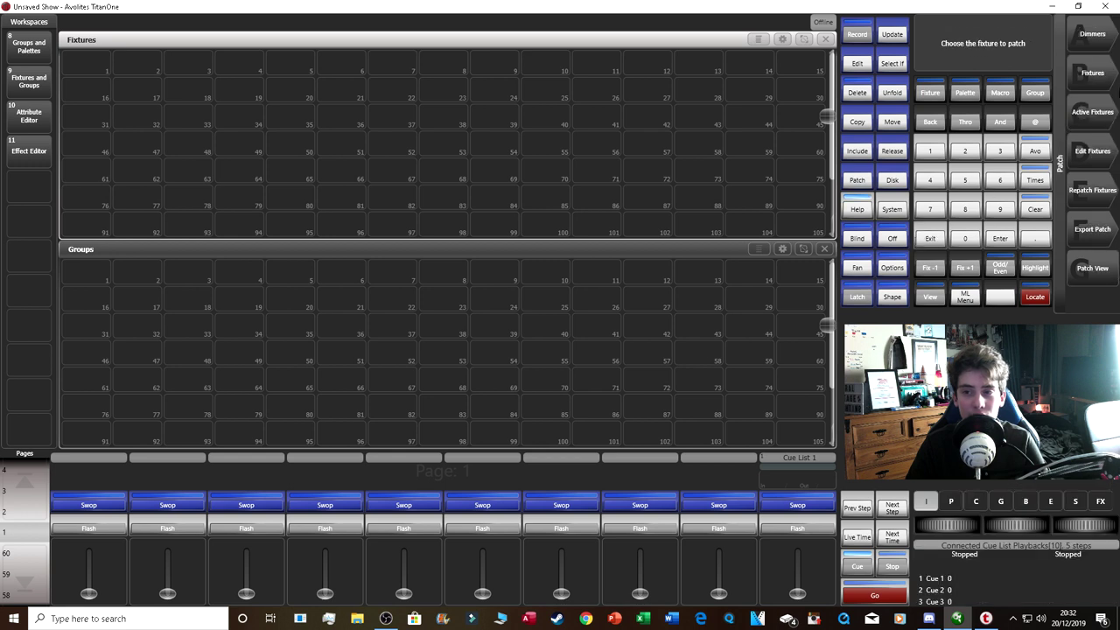
Choose the Robe Robin MegaPointe in Mode 2 (34 DMX channels) for patching.
{"action": "left_click", "coordinate": [1093, 73]}
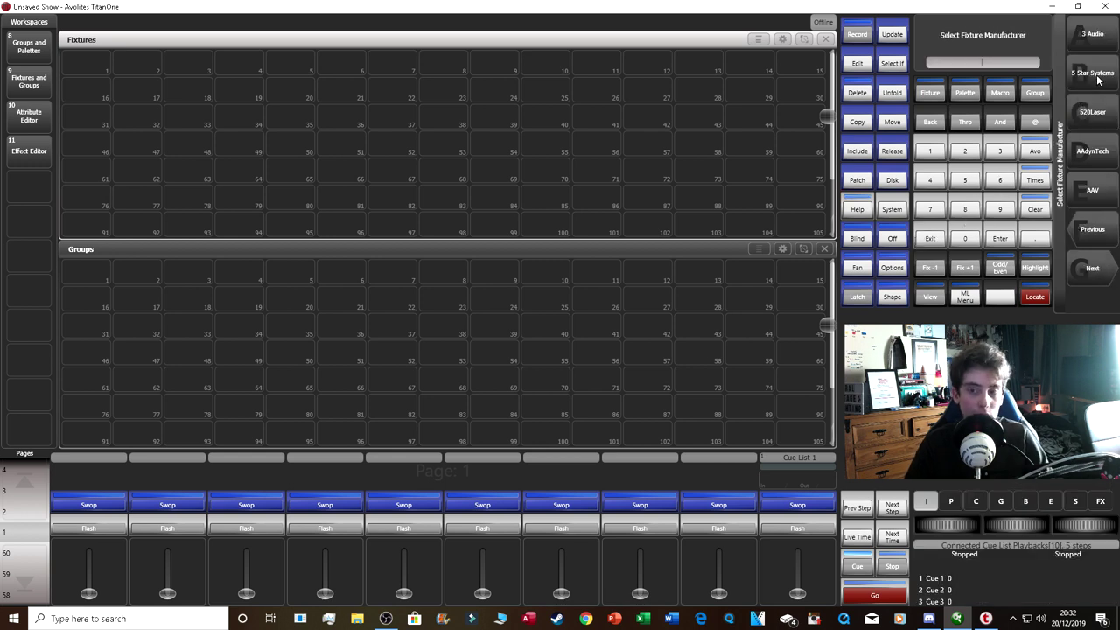
{"action": "type", "text": "mega p"}
{"action": "key", "text": "BackSpace"}
{"action": "key", "text": "BackSpace"}
{"action": "key", "text": "BackSpace"}
{"action": "key", "text": "BackSpace"}
{"action": "key", "text": "BackSpace"}
{"action": "key", "text": "BackSpace"}
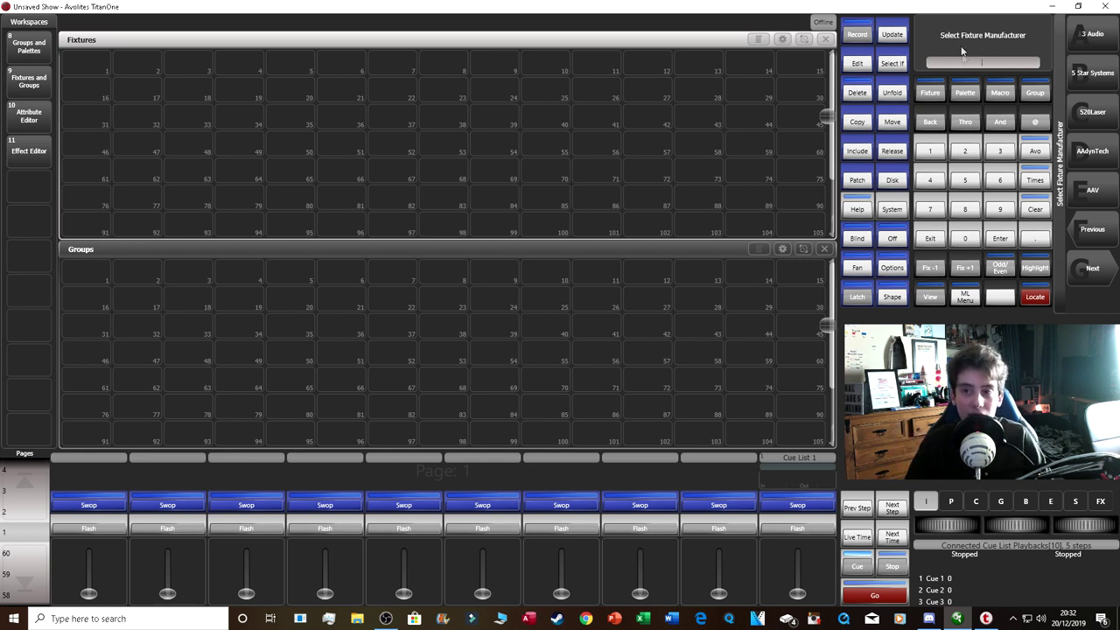
{"action": "type", "text": "robe"}
{"action": "left_click", "coordinate": [1085, 37]}
{"action": "type", "text": "mega"}
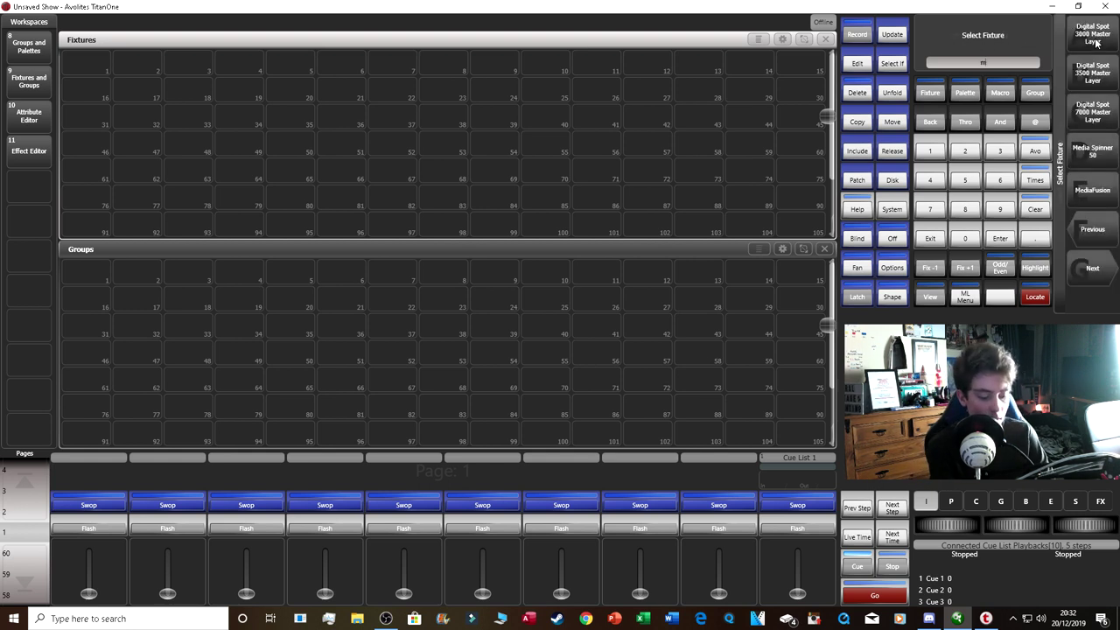
{"action": "left_click", "coordinate": [1093, 36]}
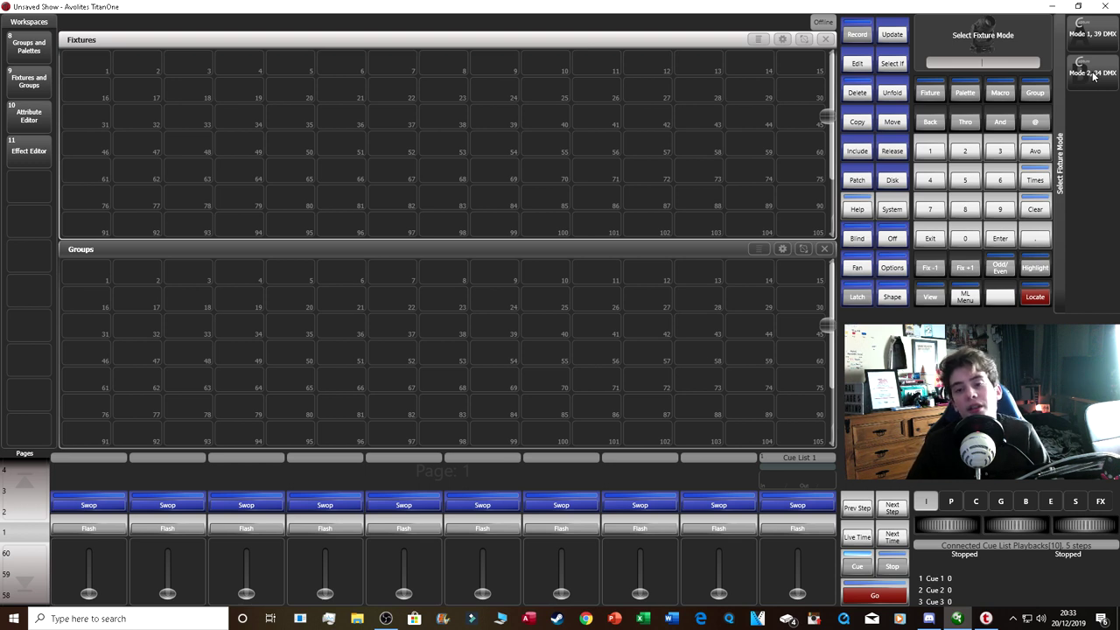
{"action": "left_click", "coordinate": [1099, 50]}
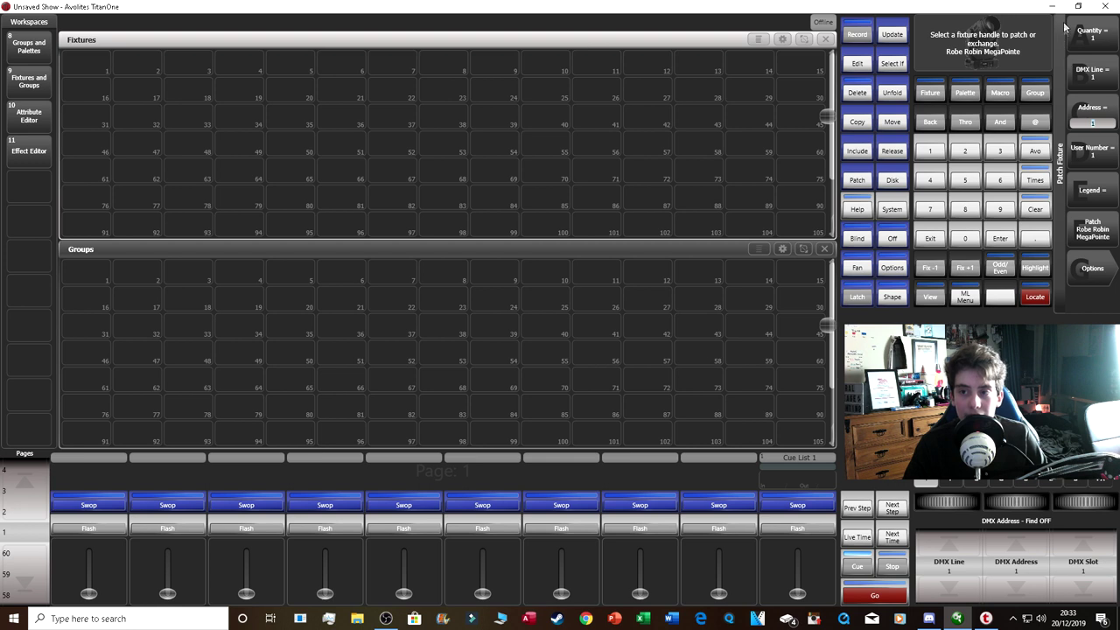
Confirm Auto Groups is enabled, set Quantity to 8, and check DMX line, address 1, user number and legend.
{"action": "left_click", "coordinate": [1093, 269]}
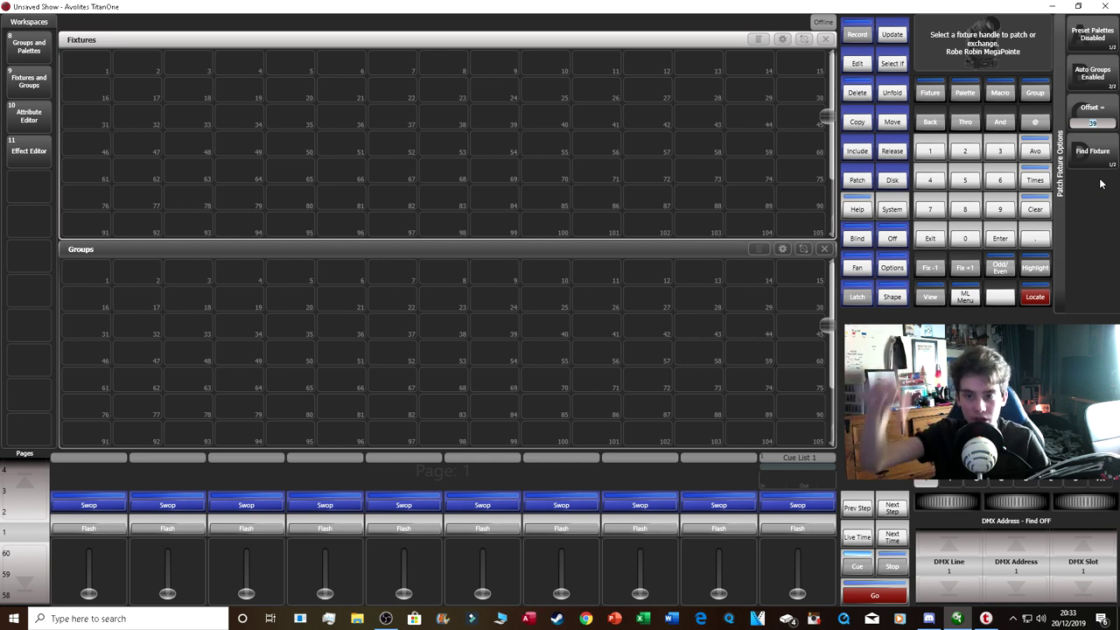
{"action": "left_click", "coordinate": [928, 233]}
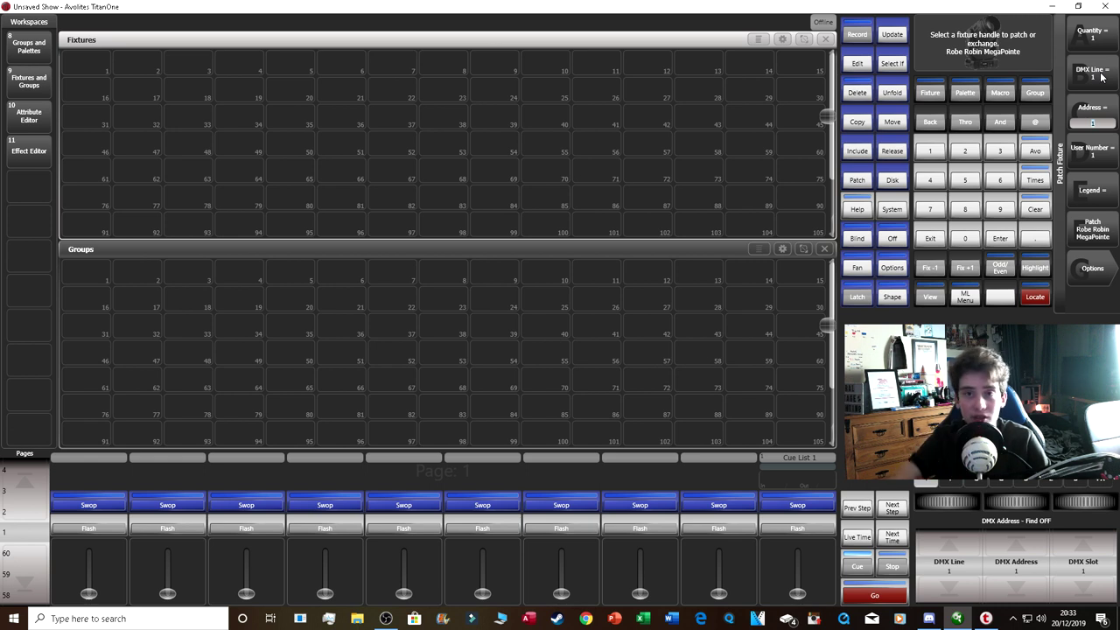
{"action": "left_click", "coordinate": [1096, 40]}
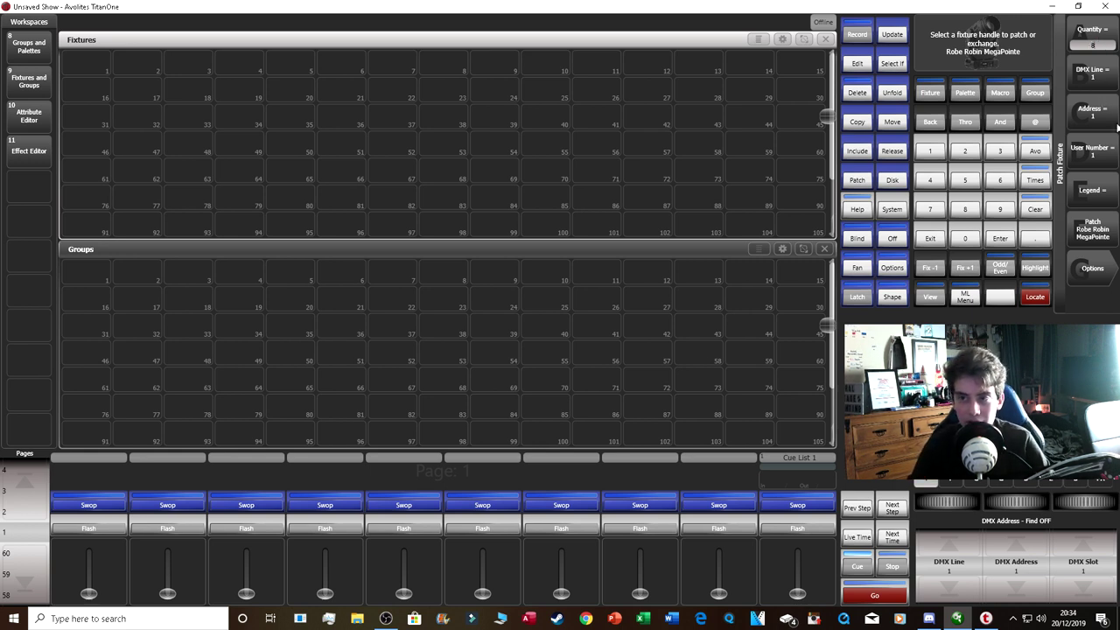
{"action": "left_click", "coordinate": [1104, 84]}
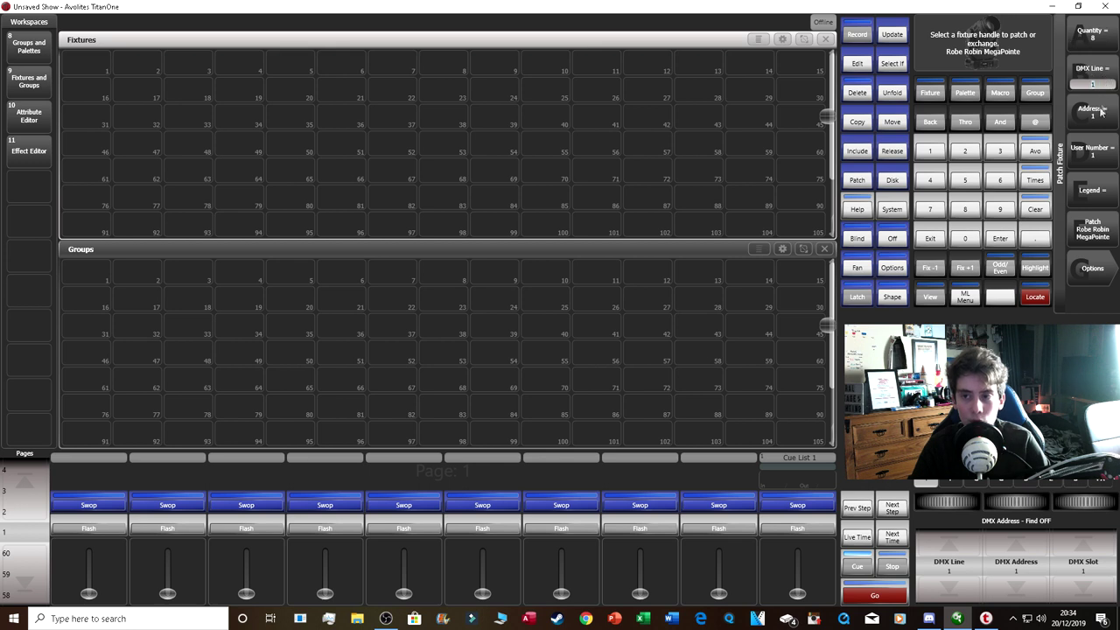
{"action": "left_click", "coordinate": [1100, 115]}
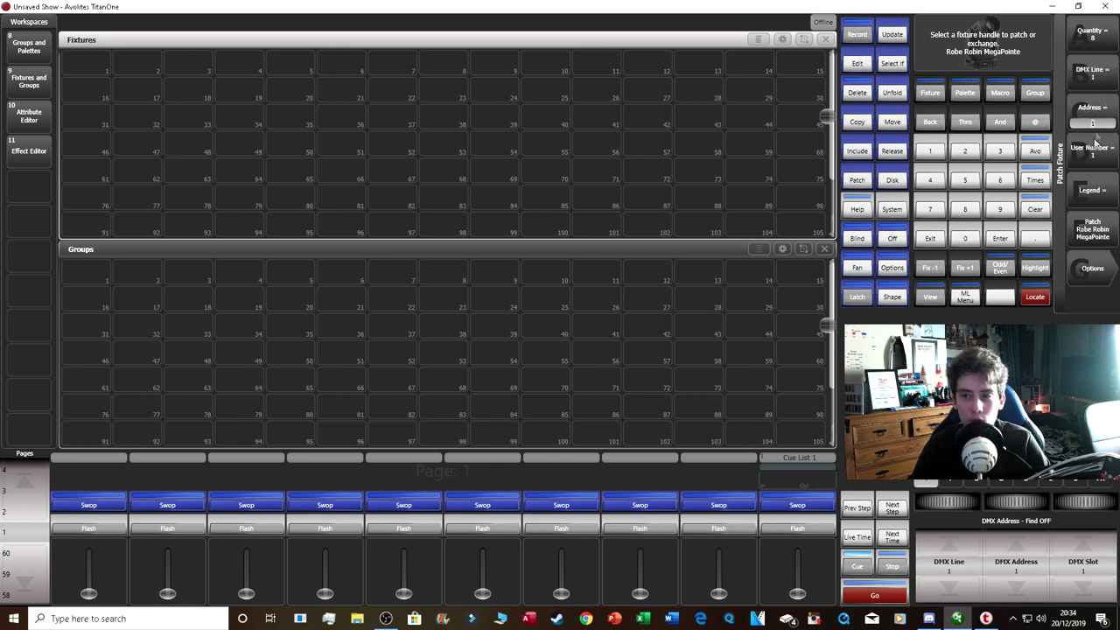
{"action": "left_click", "coordinate": [1092, 152]}
{"action": "left_click", "coordinate": [1091, 187]}
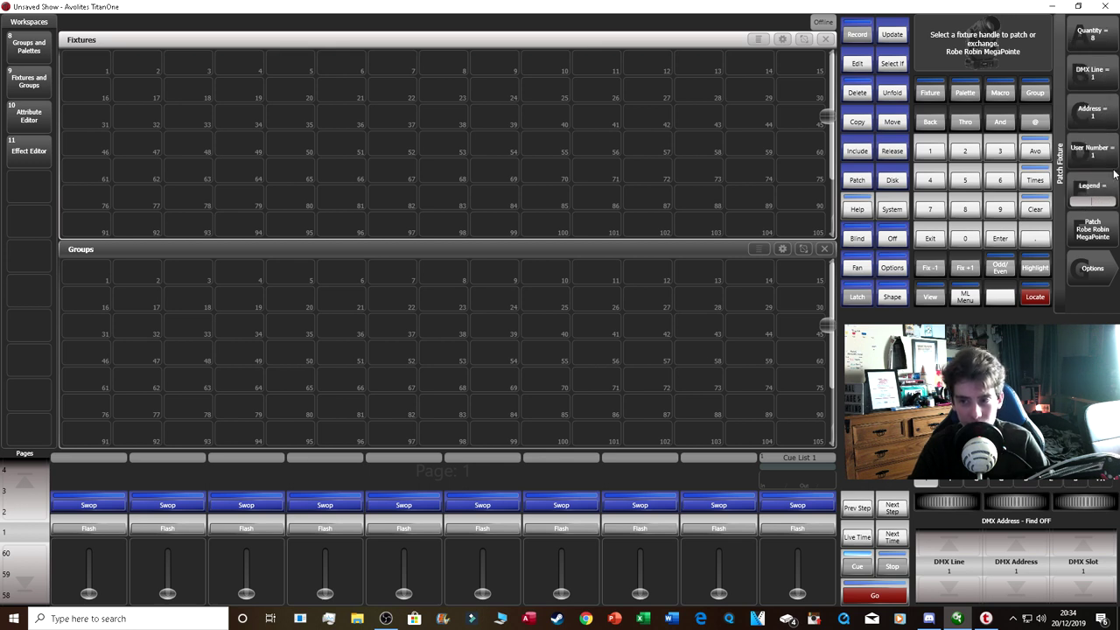
Patch the eight Robe Robin MegaPointe fixtures and back out of the patch menus.
{"action": "left_click", "coordinate": [1088, 225]}
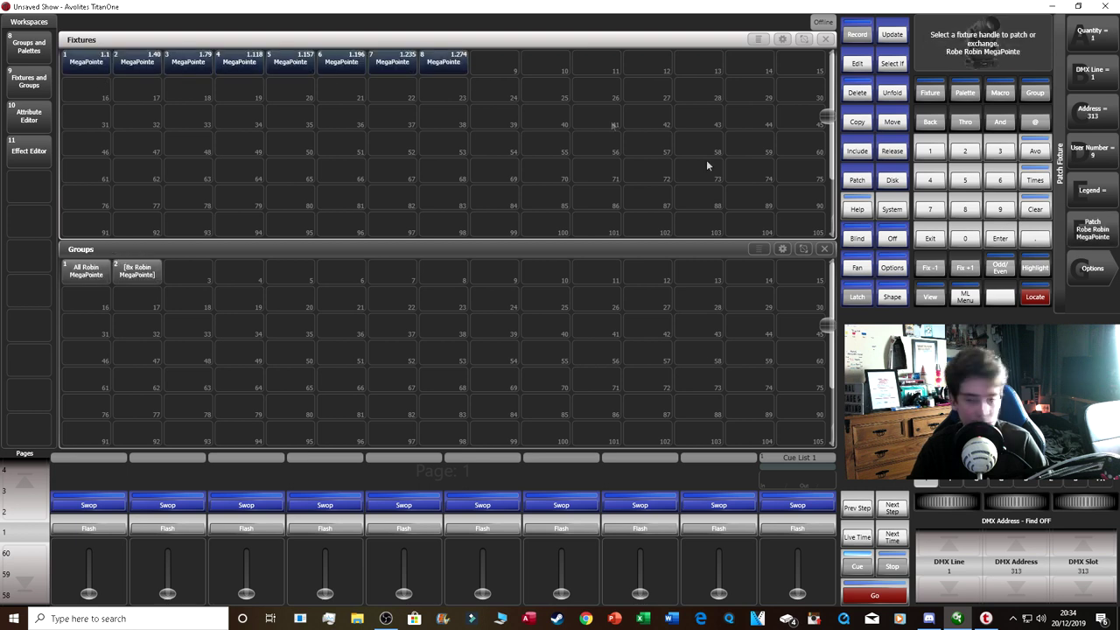
{"action": "left_click", "coordinate": [930, 238]}
{"action": "left_click", "coordinate": [929, 238]}
Exit to the Program menu and bring up the Disk menu showing the Unsaved Show.
{"action": "left_click", "coordinate": [929, 238]}
{"action": "left_click", "coordinate": [929, 238]}
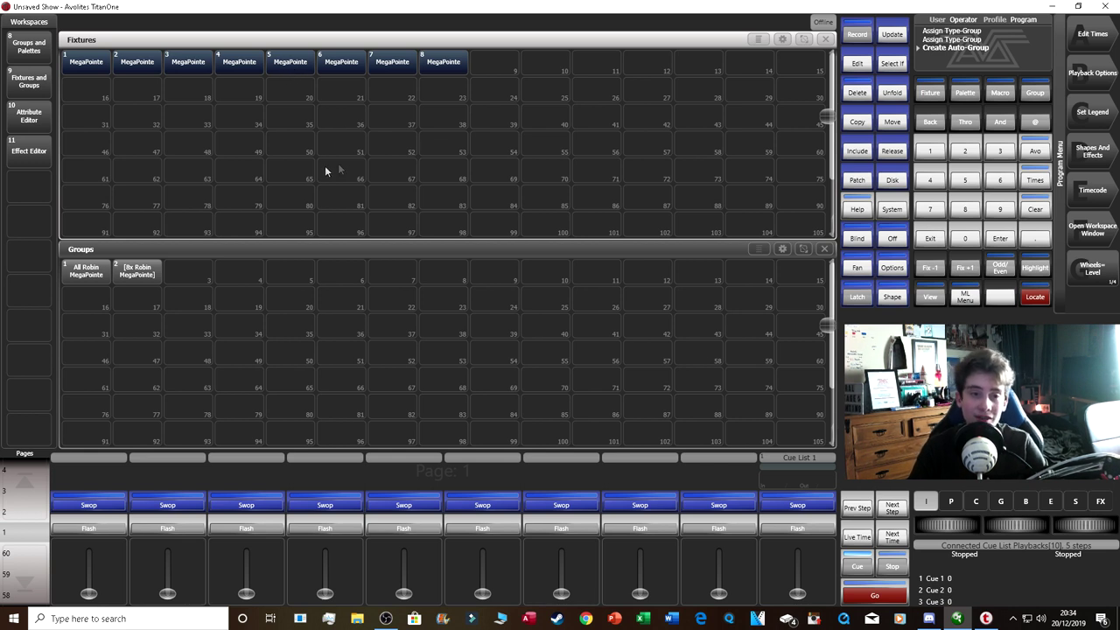
{"action": "left_click", "coordinate": [893, 180]}
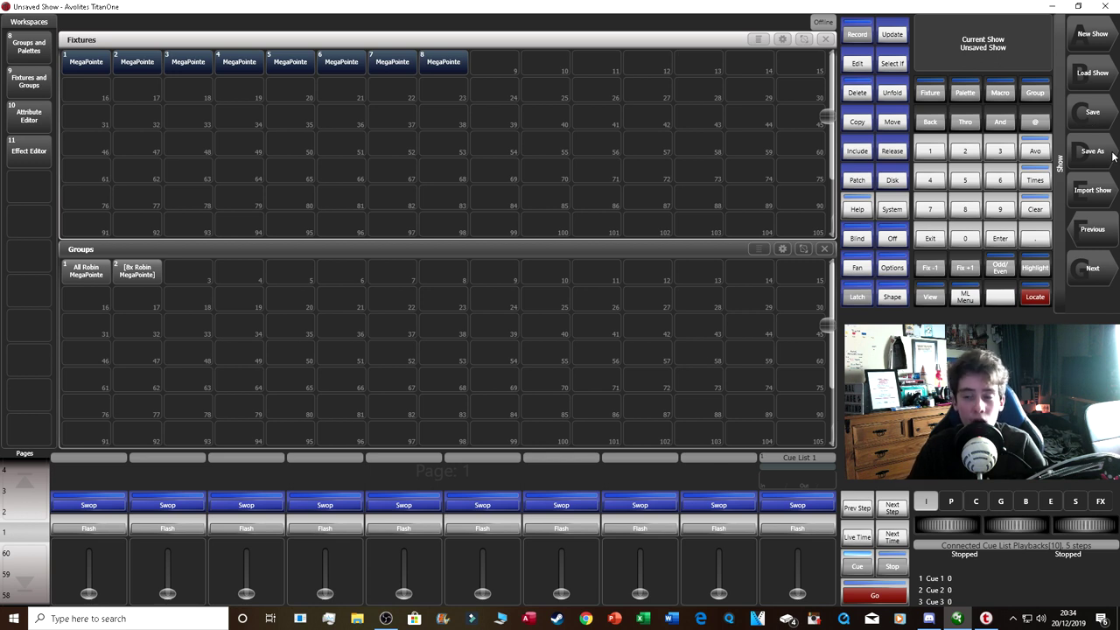
Save the show with Save As under the name 'Mega Pointe File'.
{"action": "left_click", "coordinate": [1092, 261]}
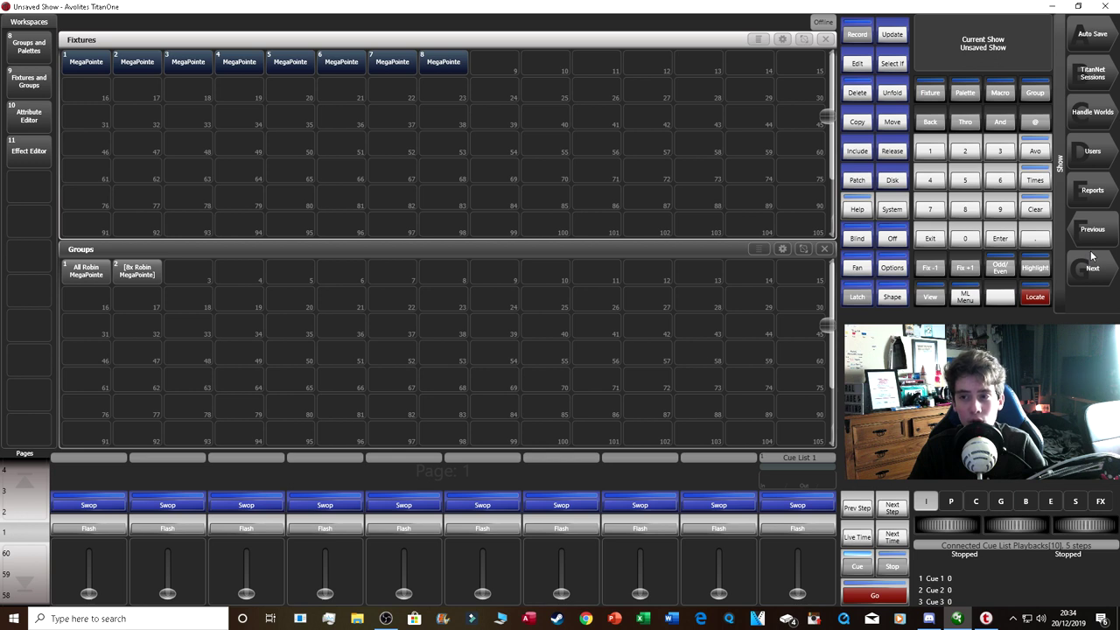
{"action": "left_click", "coordinate": [1102, 226]}
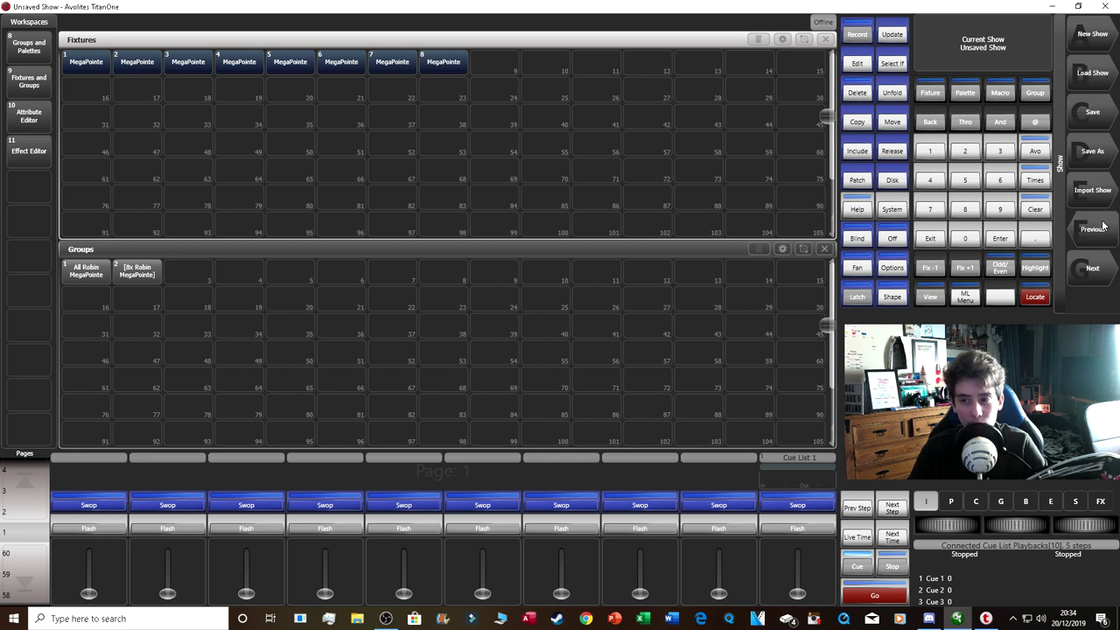
{"action": "left_click", "coordinate": [1094, 154]}
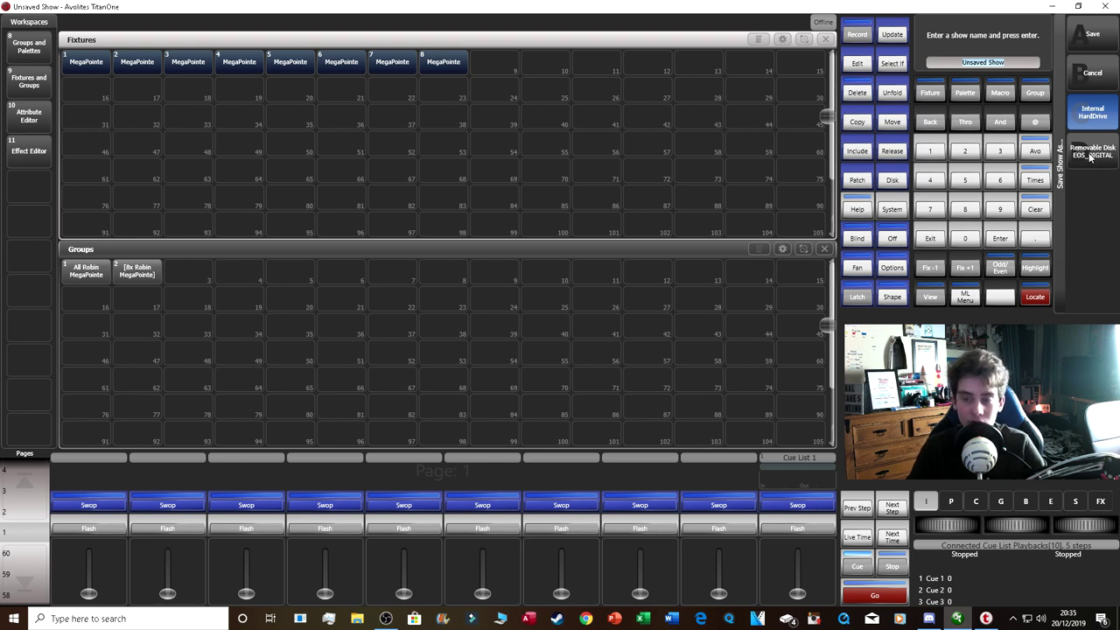
{"action": "type", "text": "m"}
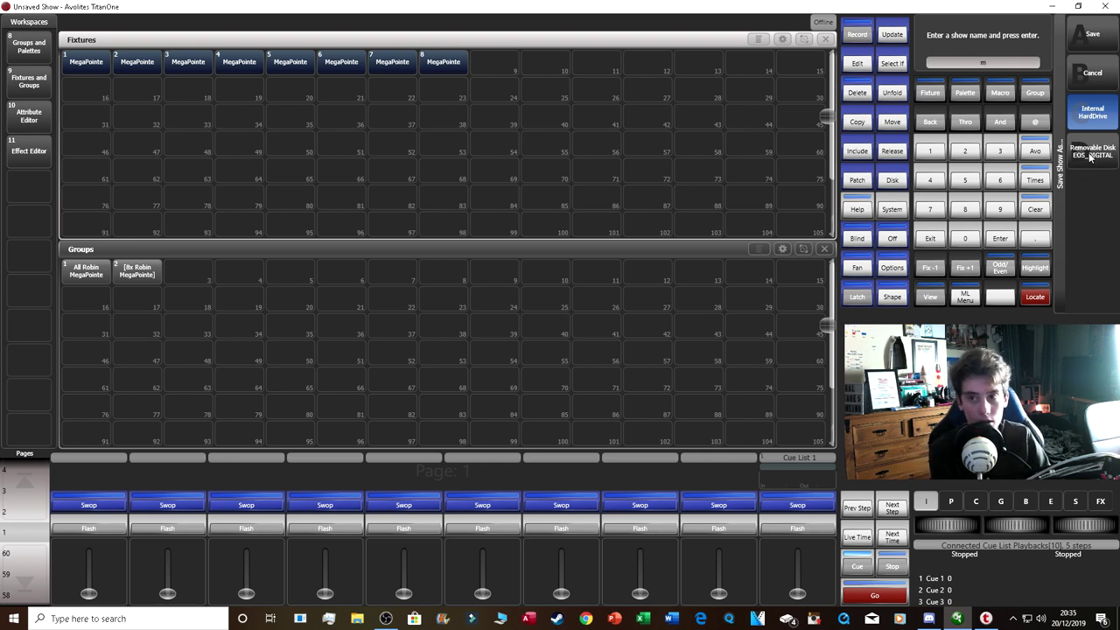
{"action": "type", "text": "Mega P"}
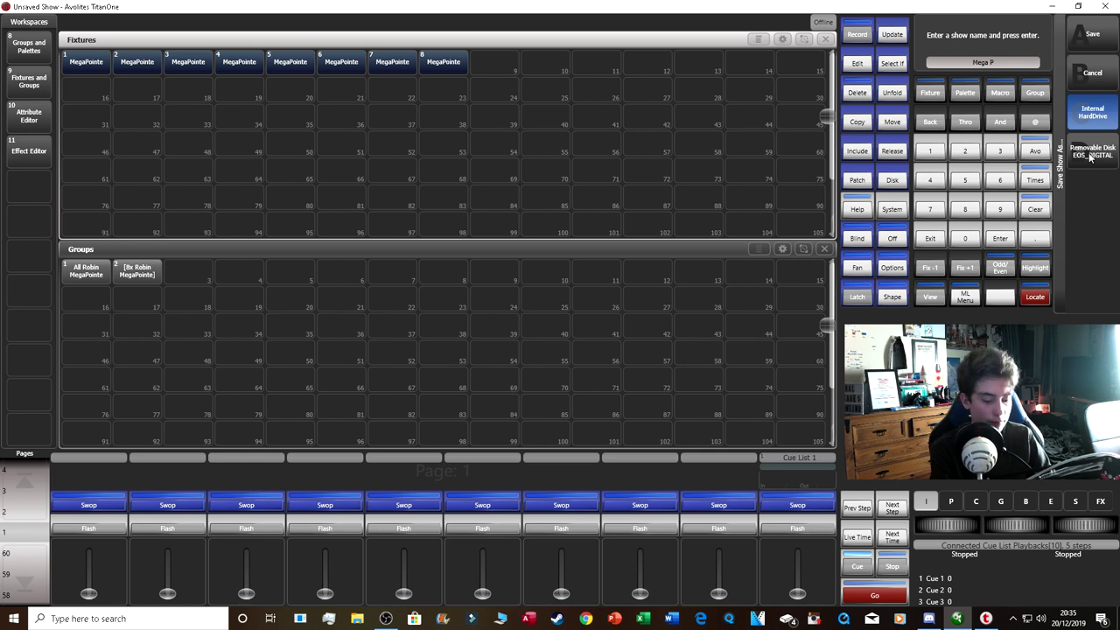
{"action": "type", "text": "ointe File"}
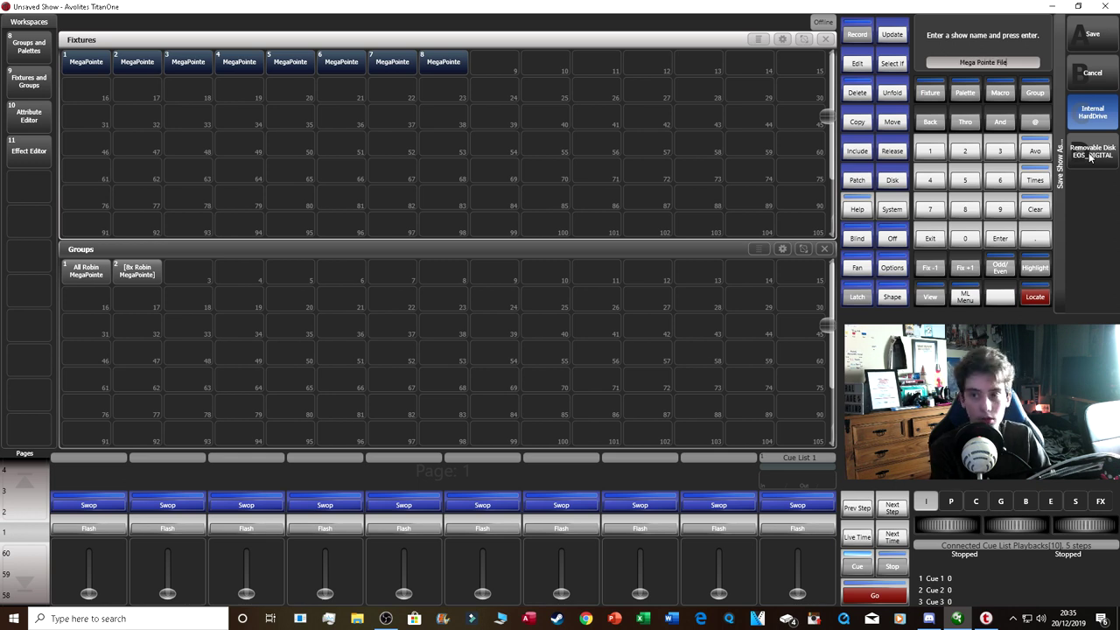
{"action": "left_click", "coordinate": [1090, 36]}
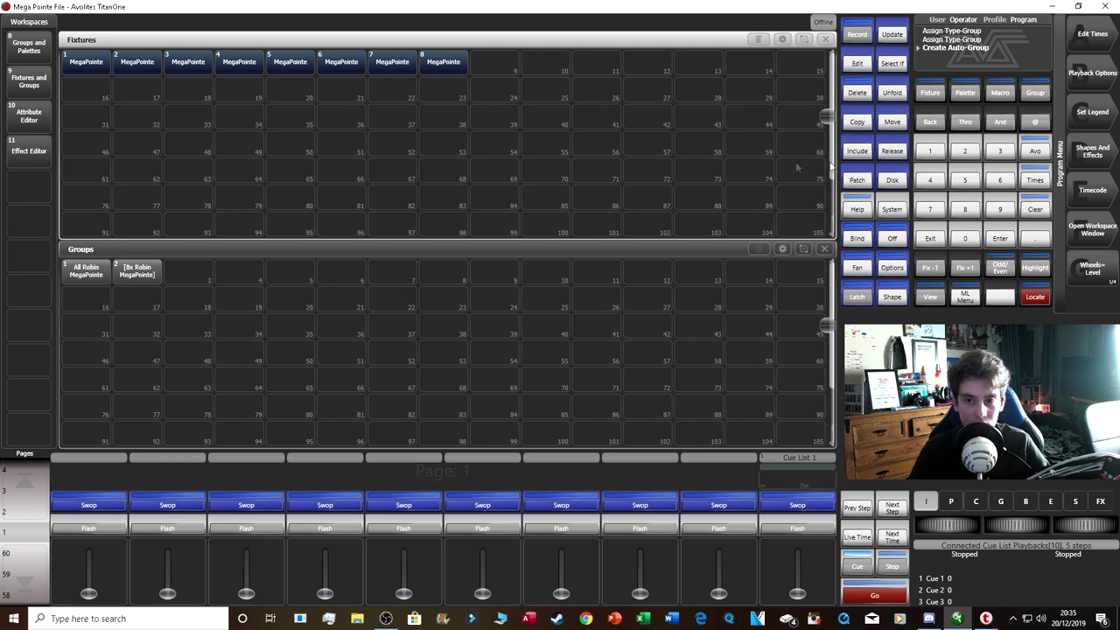
Store a quick-save version of the Mega Pointe File show from the Disk menu.
{"action": "left_click", "coordinate": [892, 179]}
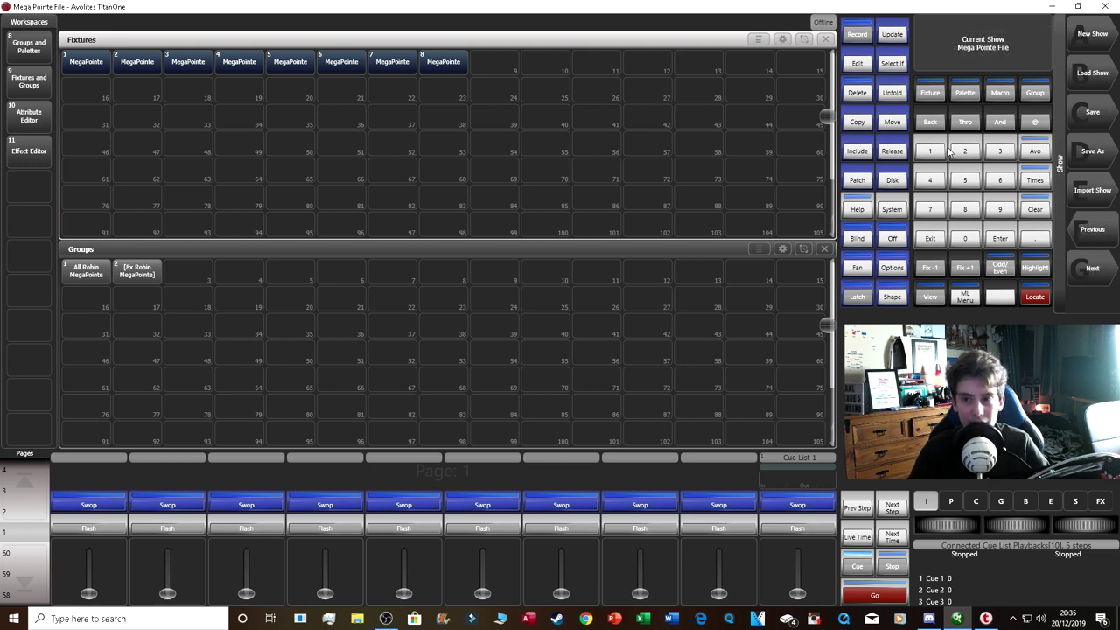
{"action": "left_click", "coordinate": [1080, 118]}
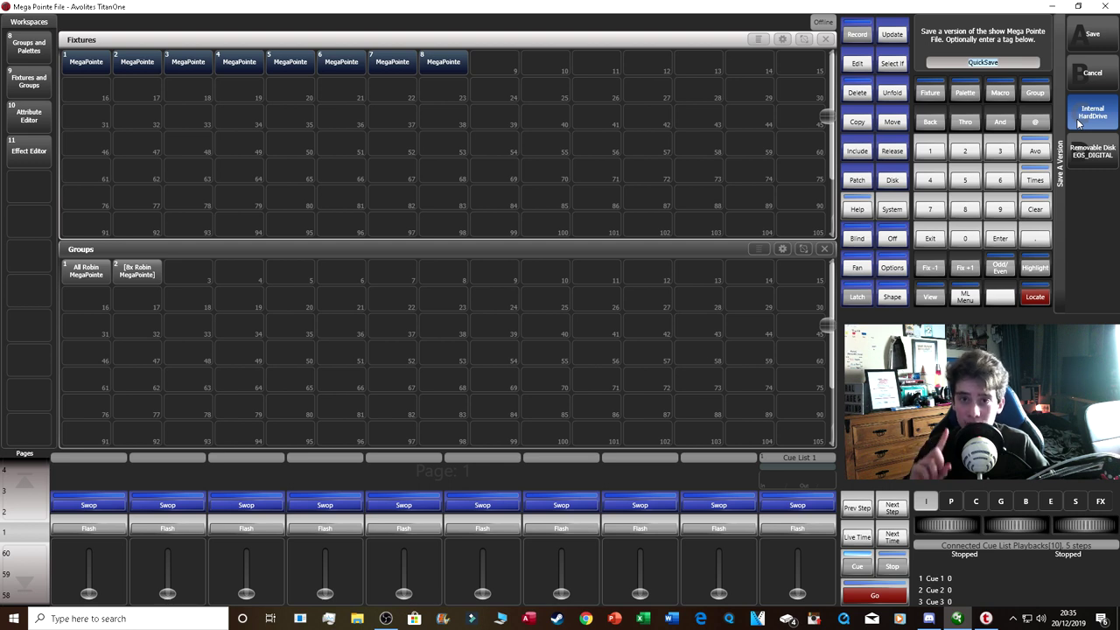
{"action": "left_click", "coordinate": [942, 236]}
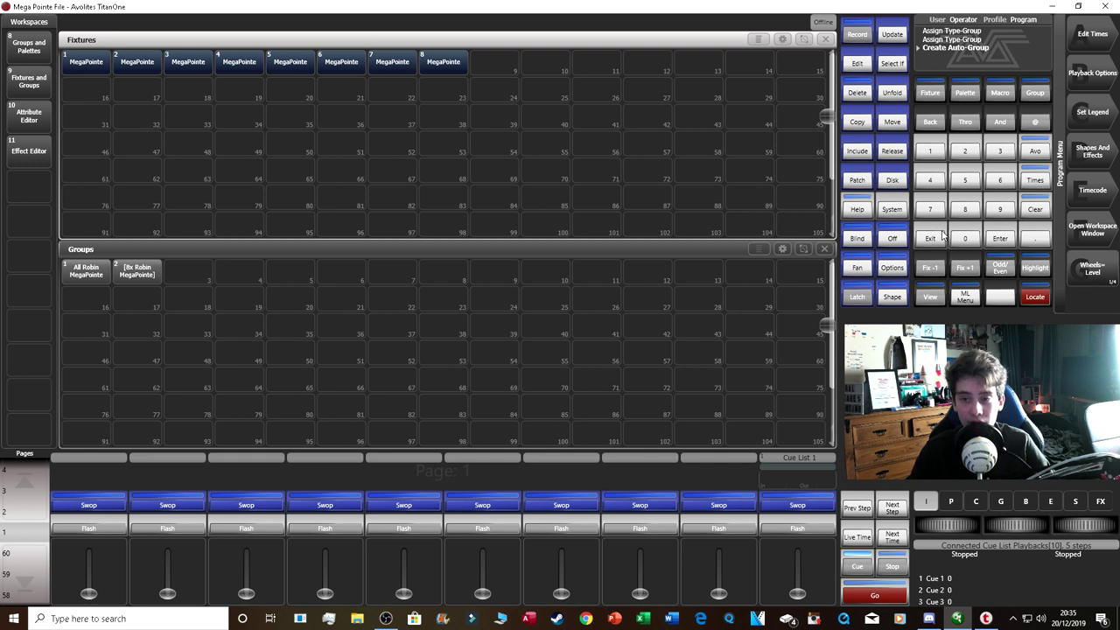
{"action": "left_click", "coordinate": [888, 188]}
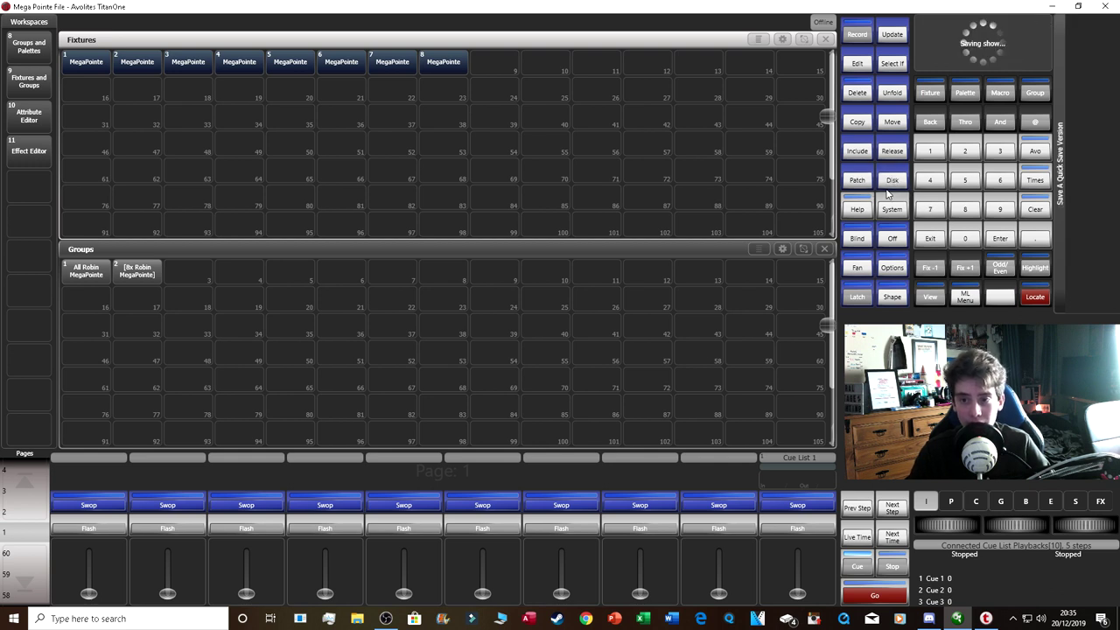